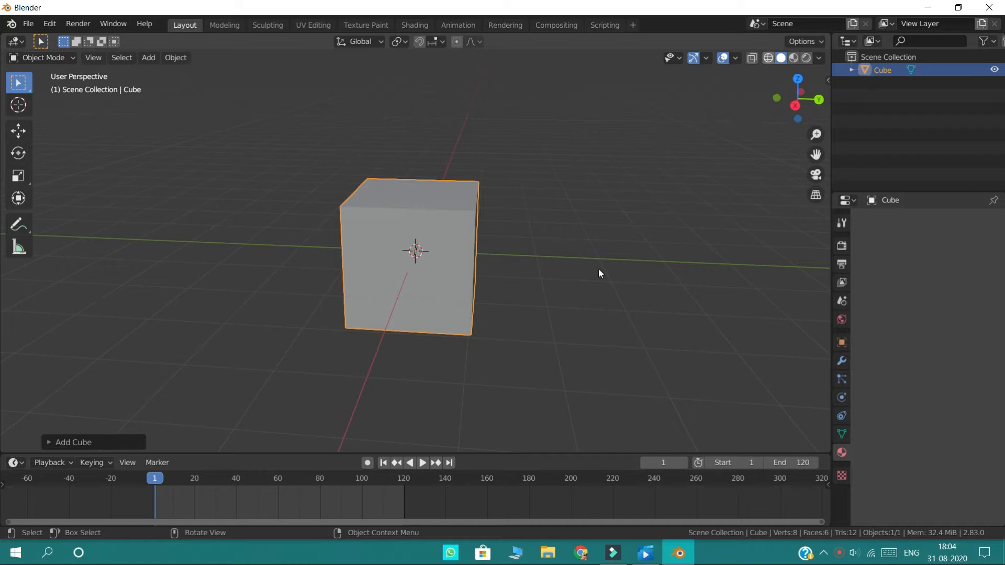
Step: Add a Solidify modifier to the cube and set its thickness to 1.23 m
left_click(842, 363)
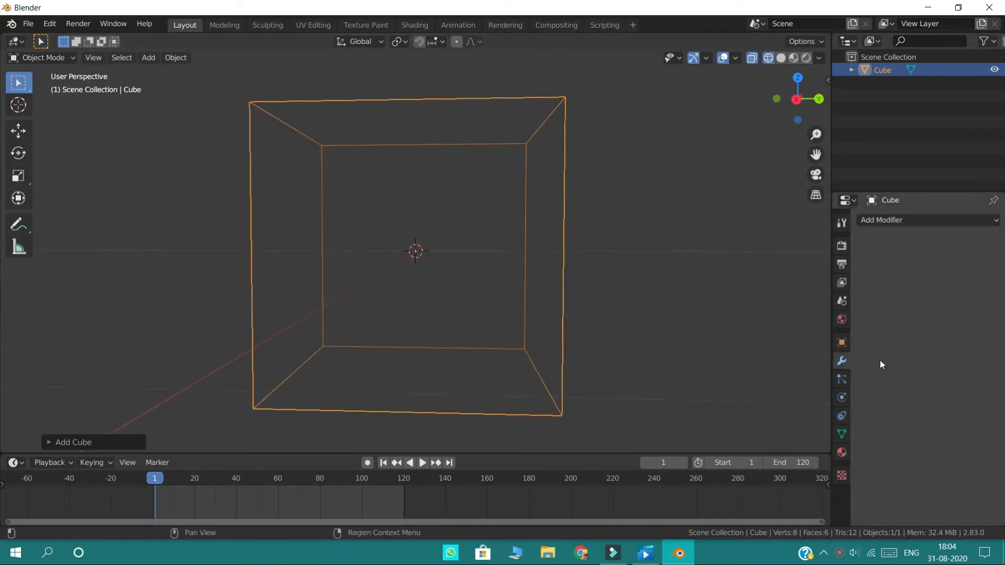
left_click(926, 225)
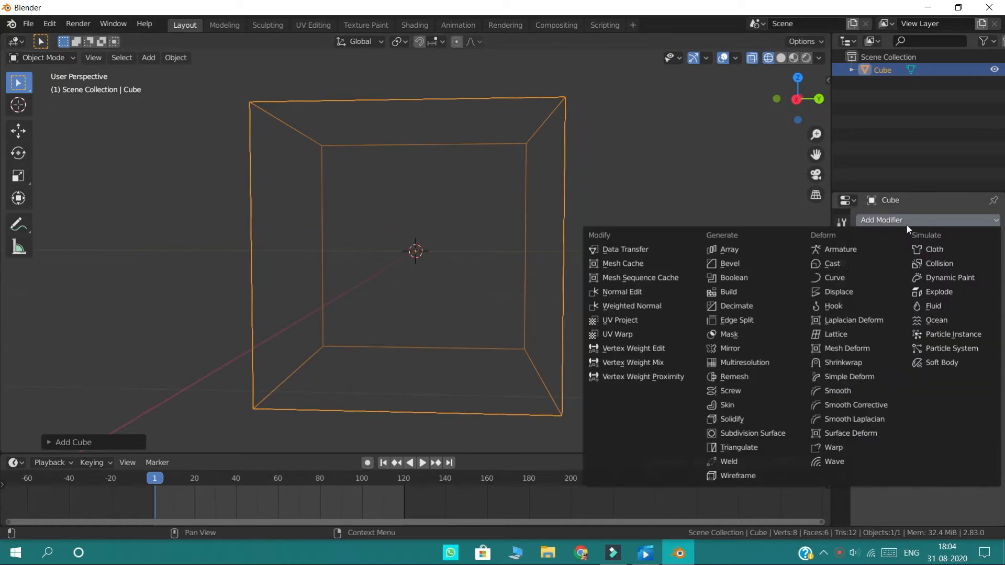
left_click(749, 417)
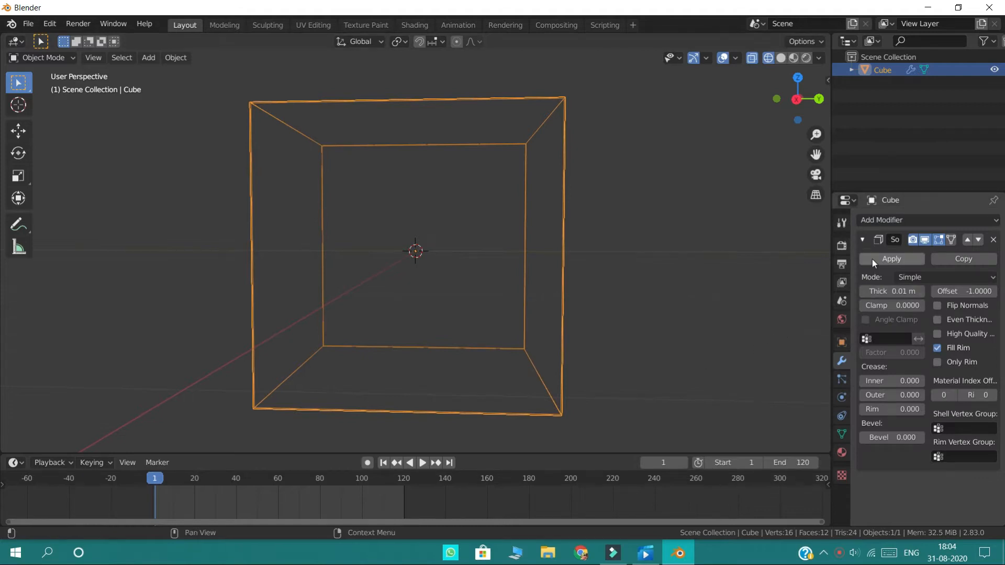
left_click_drag(887, 296, 968, 296)
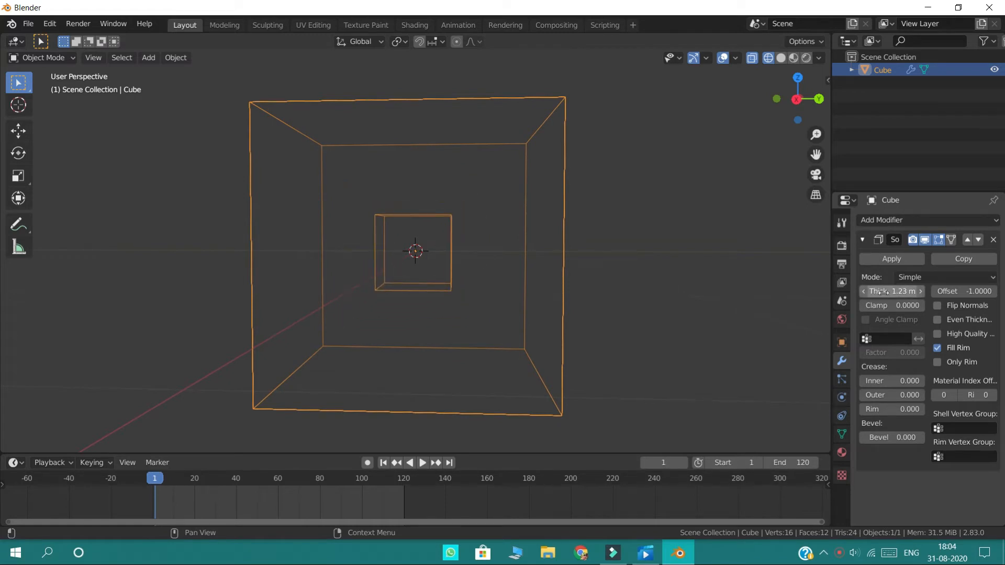
Step: Duplicate the cube's Solidify modifier and set the copy's thickness to 0.8 m
left_click(967, 260)
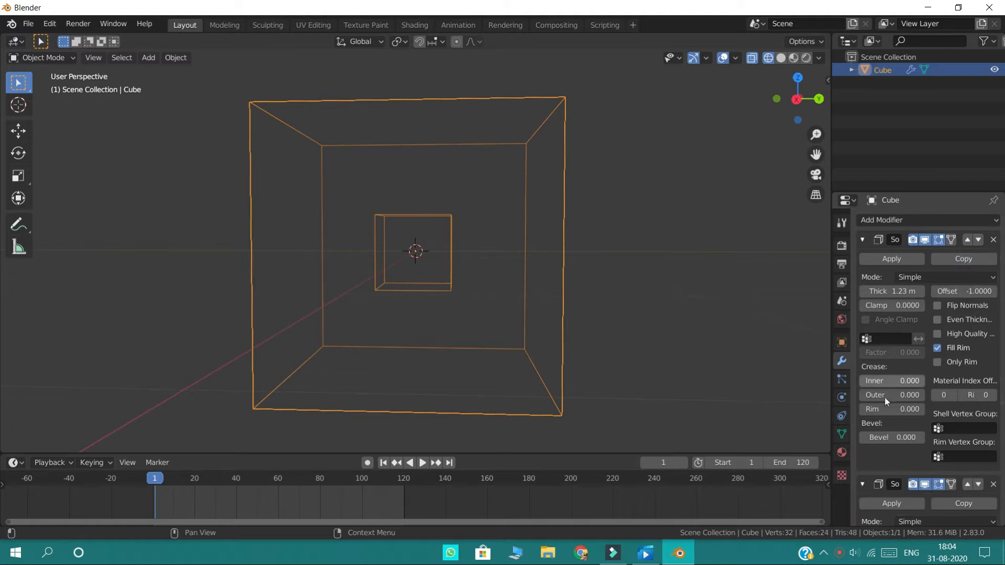
scroll(885, 398, "down", 3)
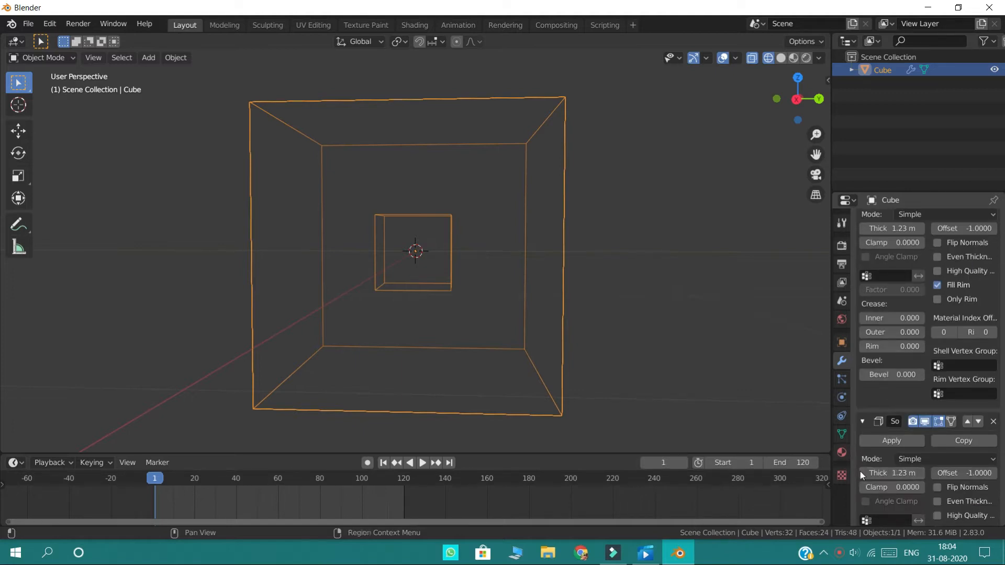
left_click_drag(910, 473, 880, 473)
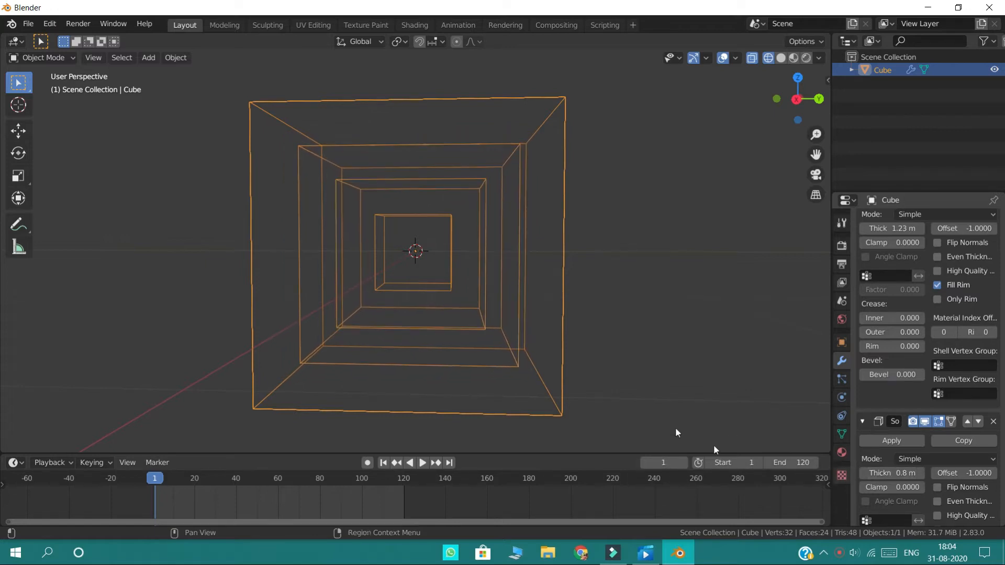
Step: Add a Wireframe modifier to the cube after the two Solidify modifiers
key("KP_1")
left_click(667, 335)
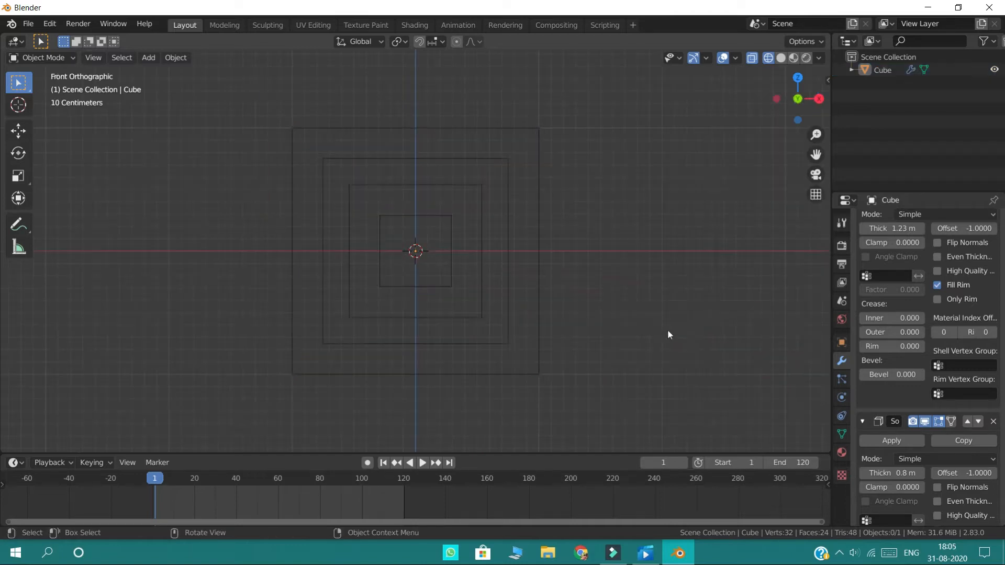
mouse_move(602, 292)
middle_mouse_down()
mouse_move(557, 366)
mouse_move(543, 331)
mouse_move(570, 331)
mouse_move(594, 296)
mouse_move(600, 310)
mouse_move(592, 303)
middle_mouse_up()
left_click(483, 275)
scroll(922, 441, "down", 2)
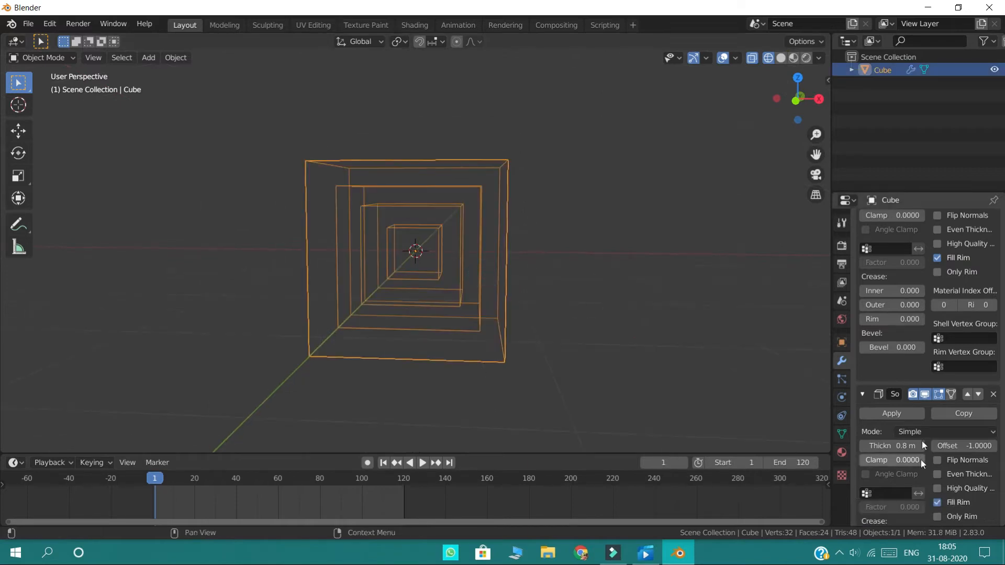
scroll(882, 246, "up", 4)
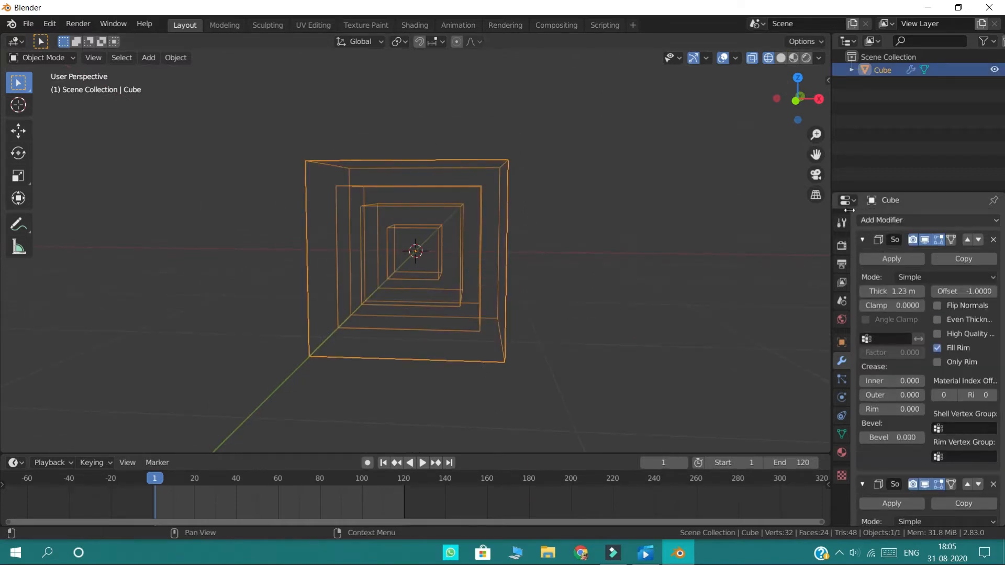
left_click(868, 222)
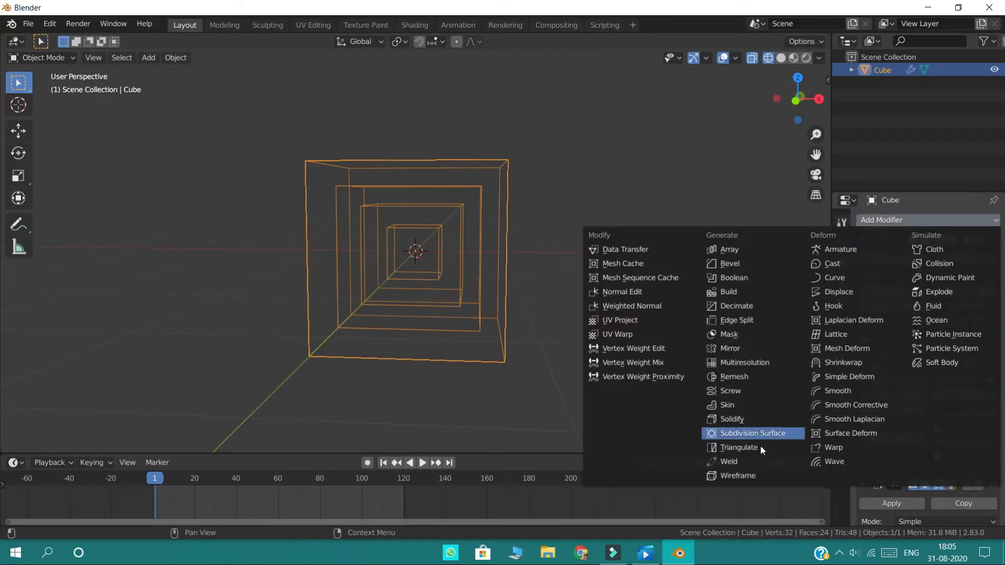
left_click(733, 476)
scroll(881, 414, "down", 3)
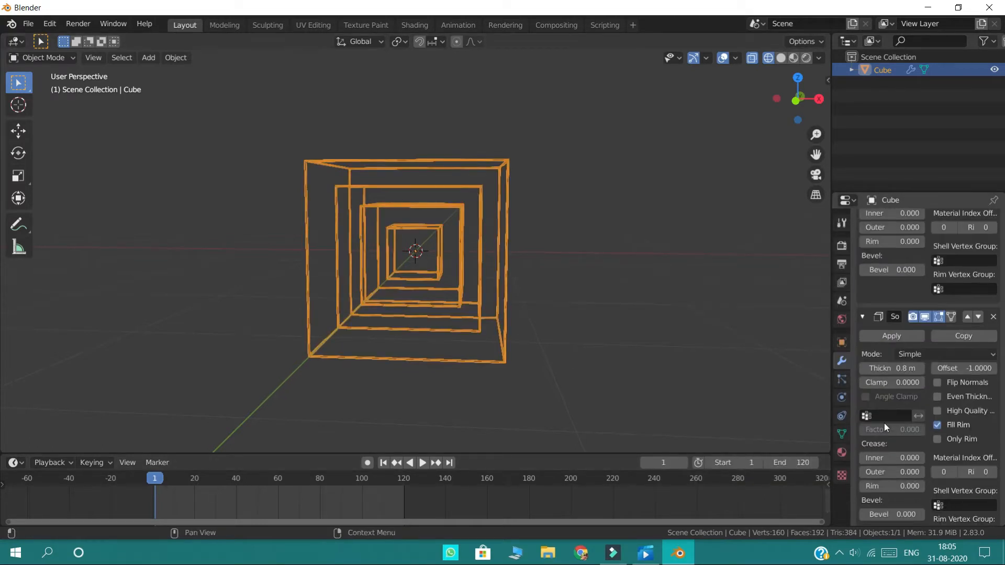
Step: Switch the viewport to rendered shading and create a new material for the cube
left_click(842, 453)
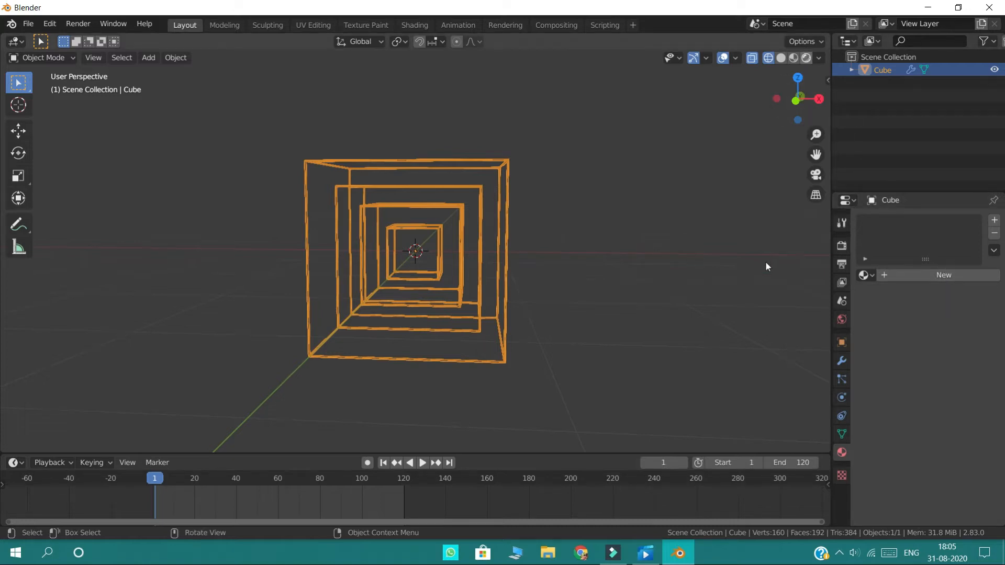
key("shift+z")
middle_click_drag(732, 280, 707, 293)
left_click(934, 276)
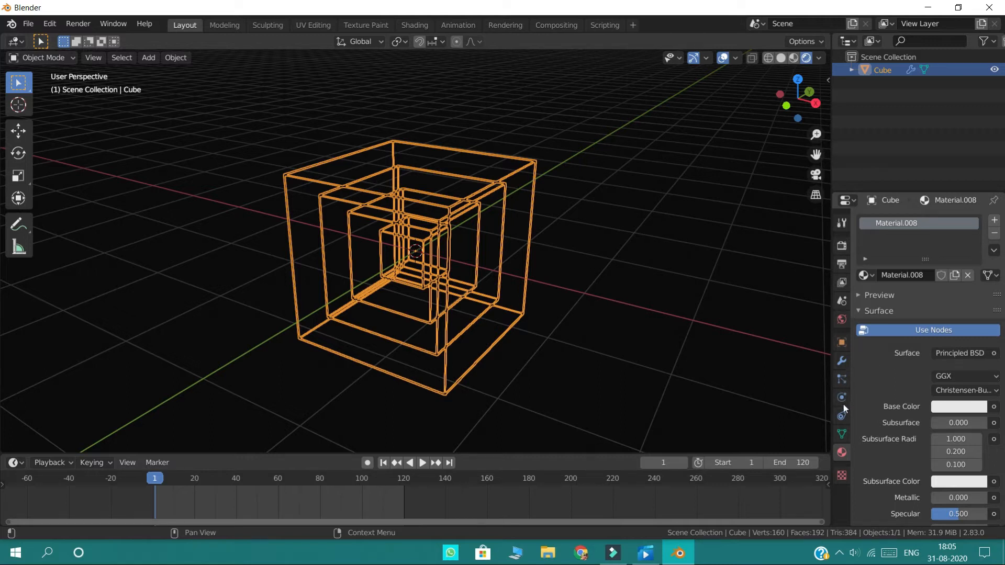
Step: Change the cube material's surface shader to Emission and give it a bright cyan colour
left_click(836, 364)
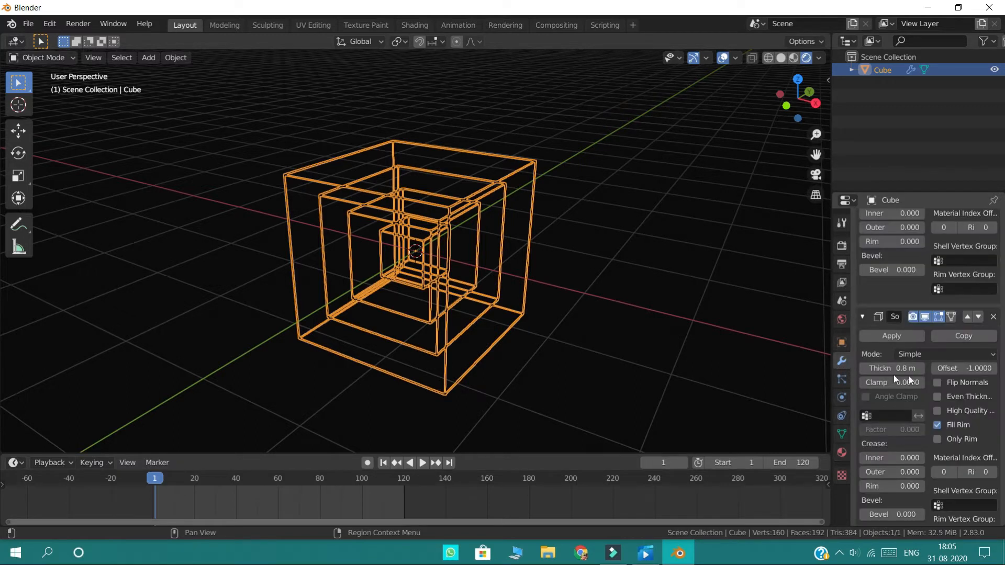
left_click(841, 453)
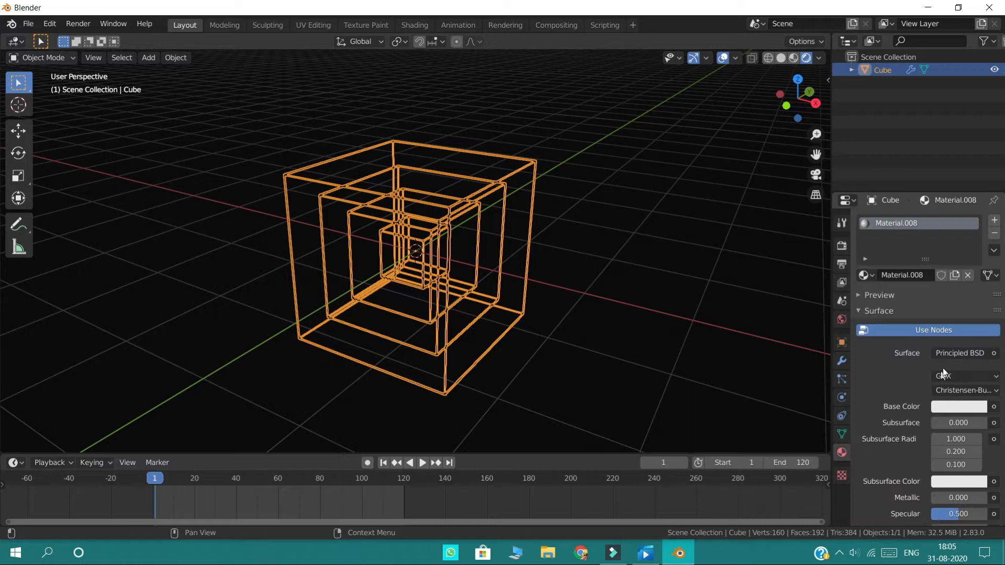
left_click(953, 354)
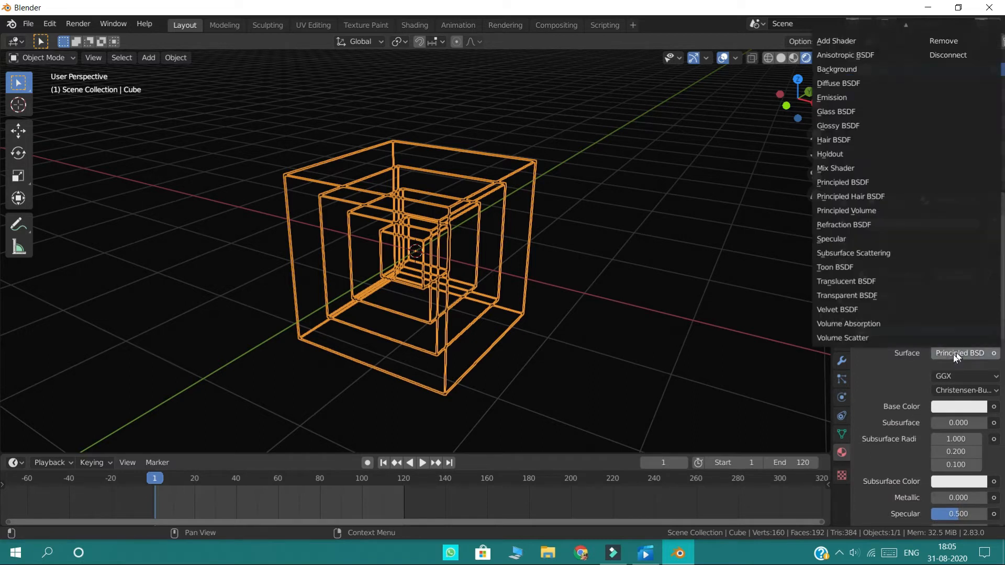
left_click(837, 98)
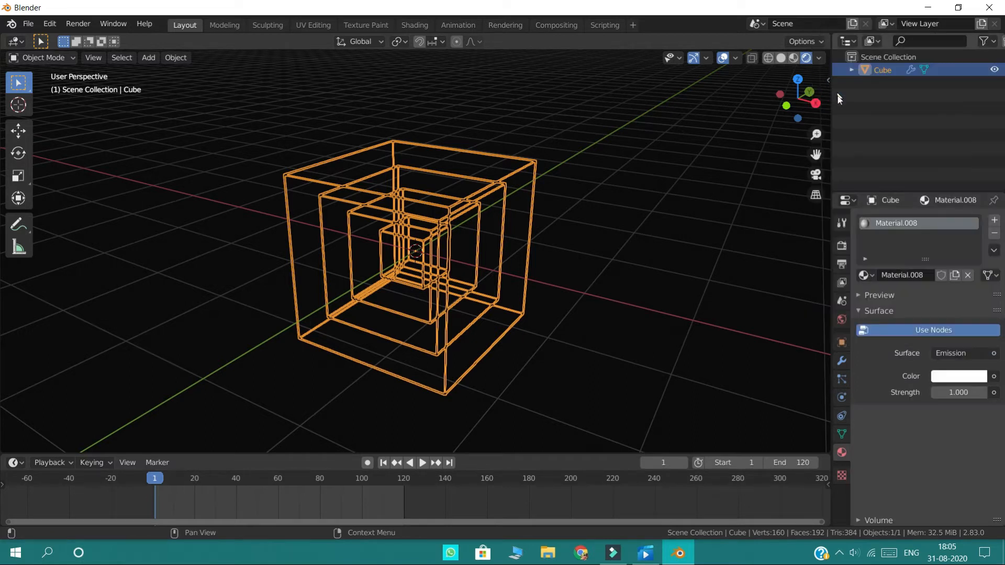
left_click(958, 378)
left_click(925, 190)
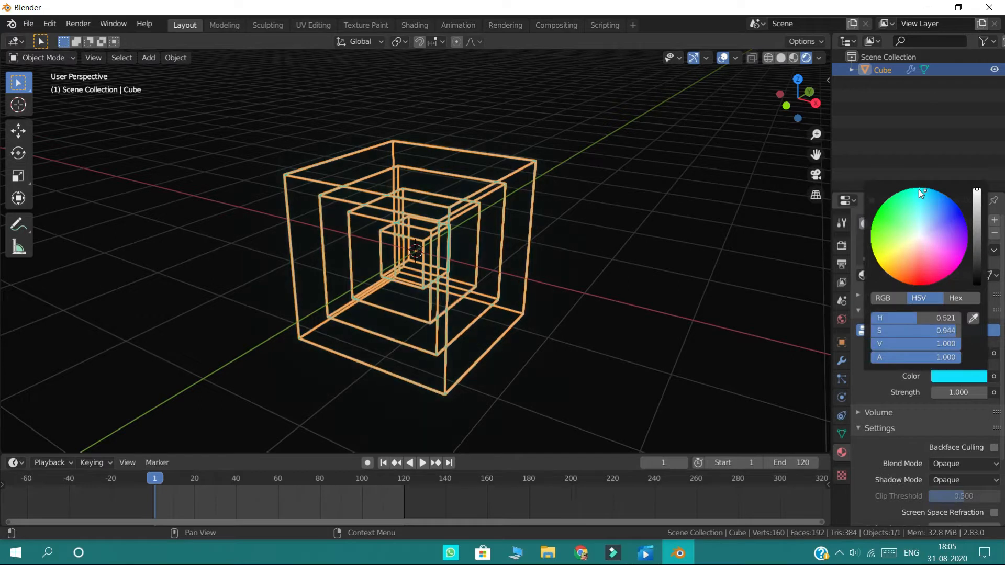
Step: Set the emission strength of the cube's material to 50 and deselect the cube
left_click(954, 393)
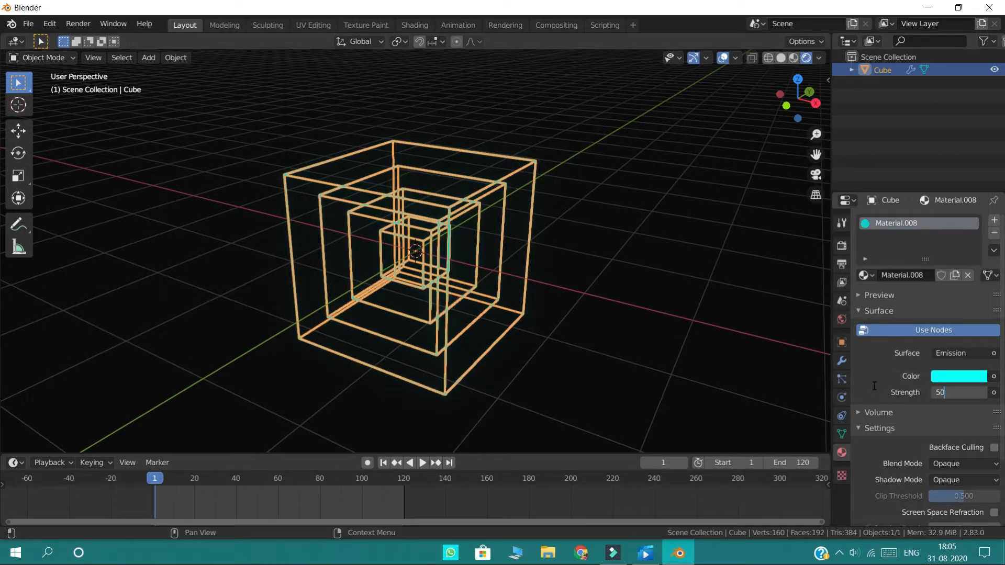
type("50")
key("Return")
middle_click_drag(664, 342, 551, 378)
left_click(701, 319)
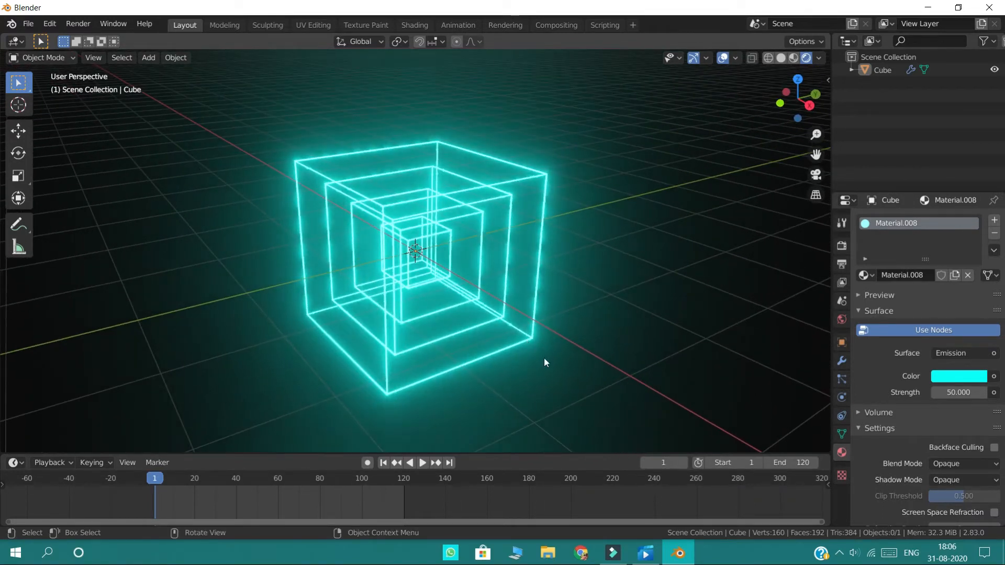
Step: Set the first Solidify modifier's thickness to 1.19 m and keyframe it at frame 1
left_click(842, 361)
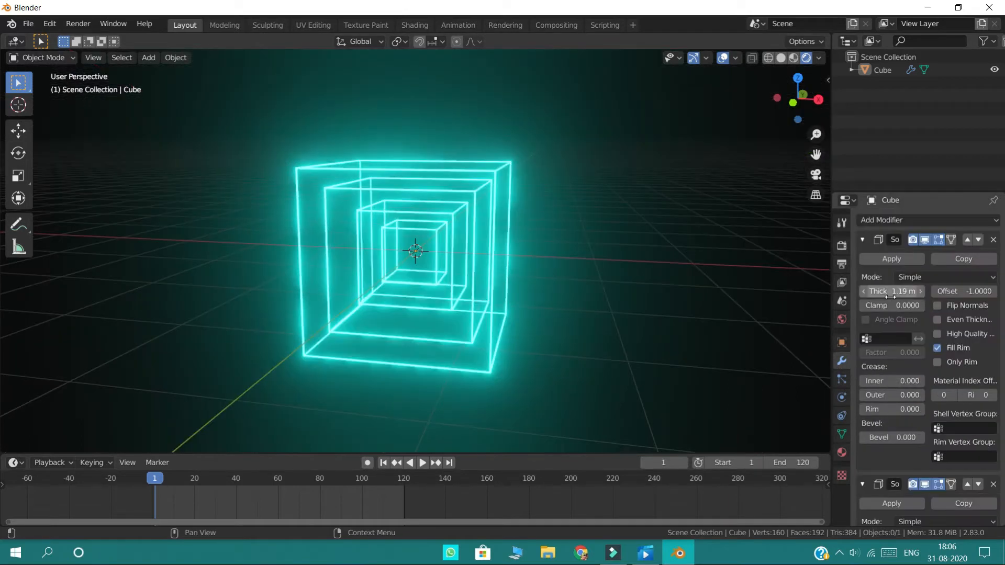
right_click(891, 297)
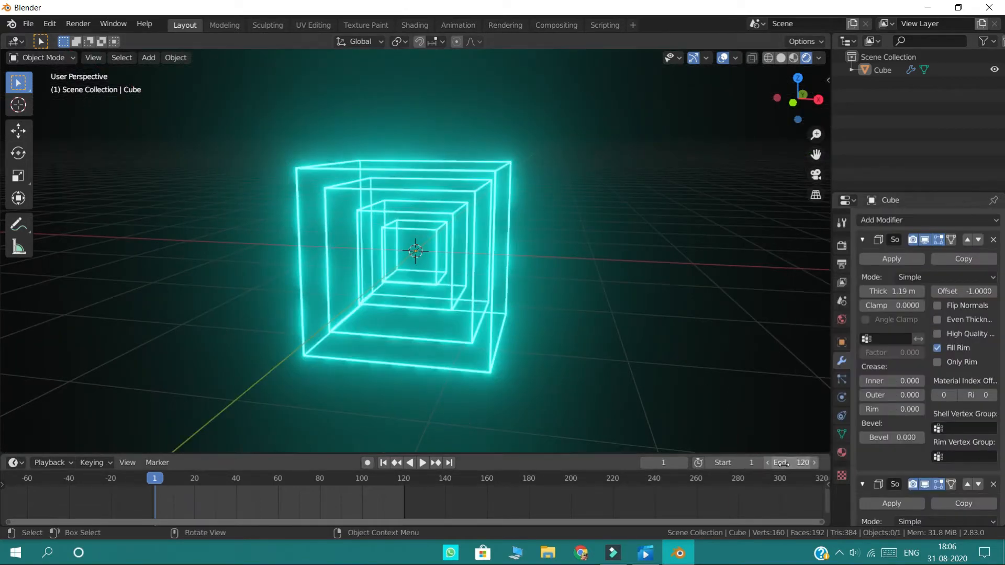
right_click(894, 293)
left_click(894, 295)
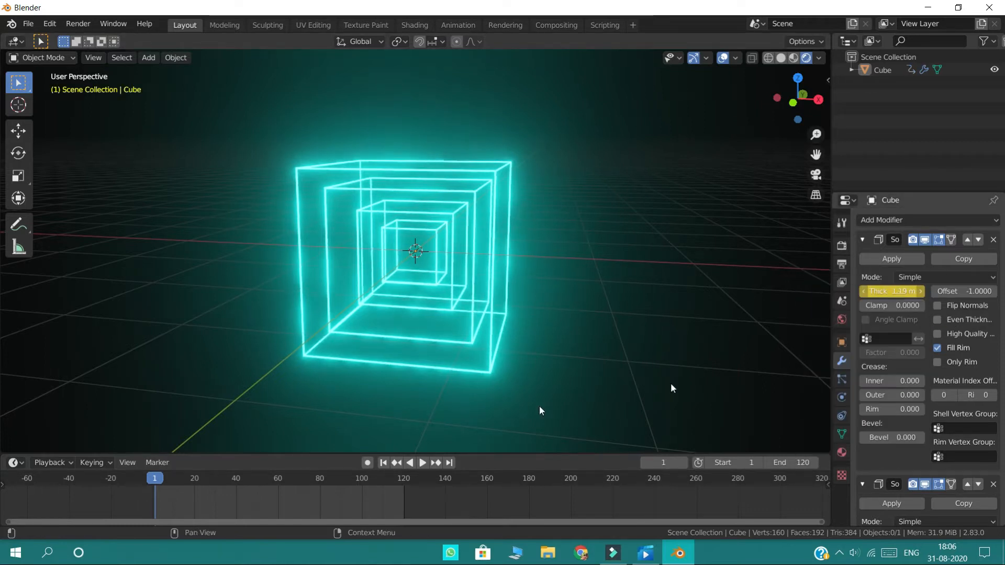
Step: Set the first Solidify modifier's thickness to 3.91 m at frame 60 and insert a keyframe for it
left_click(278, 481)
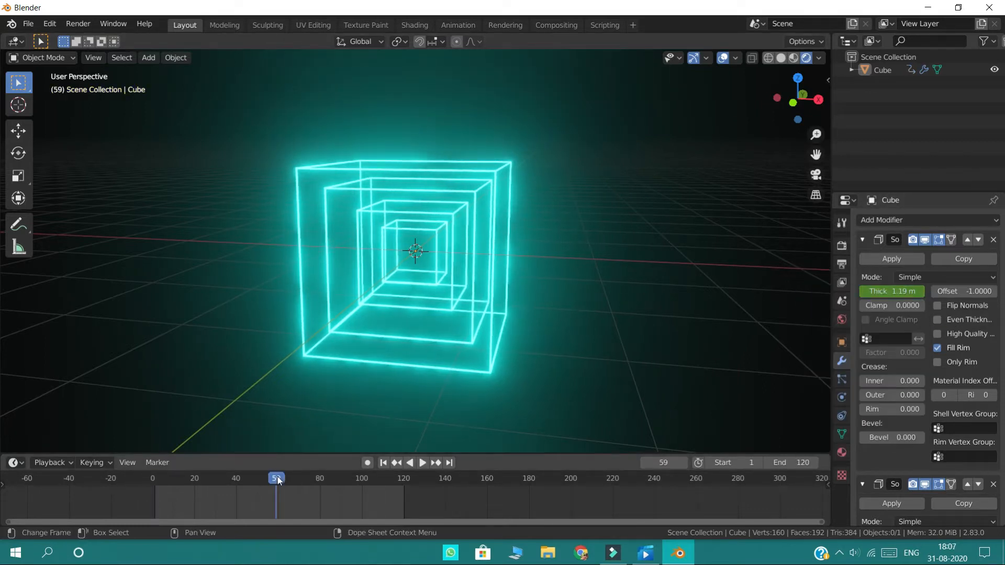
left_click(280, 478)
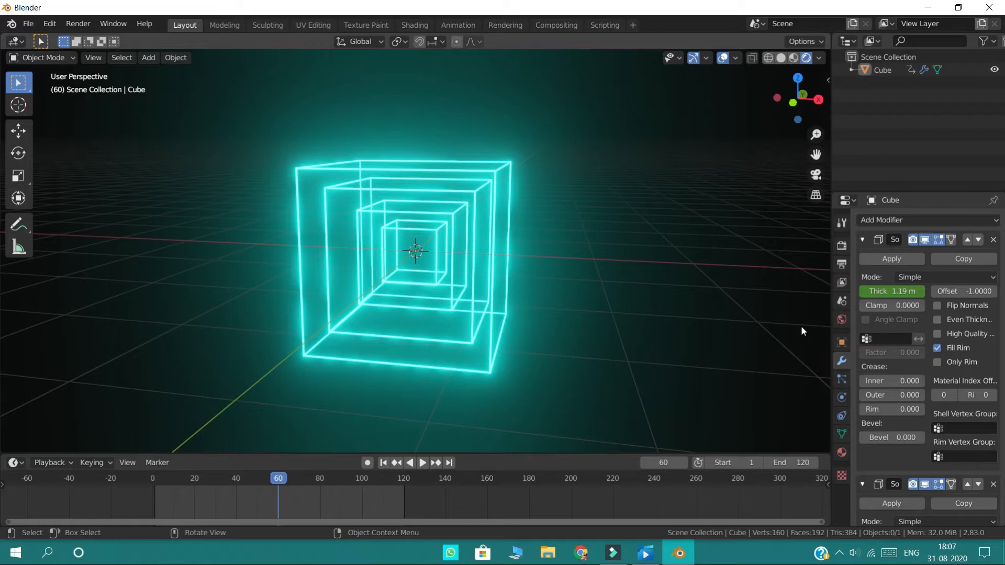
left_click_drag(868, 297, 900, 292)
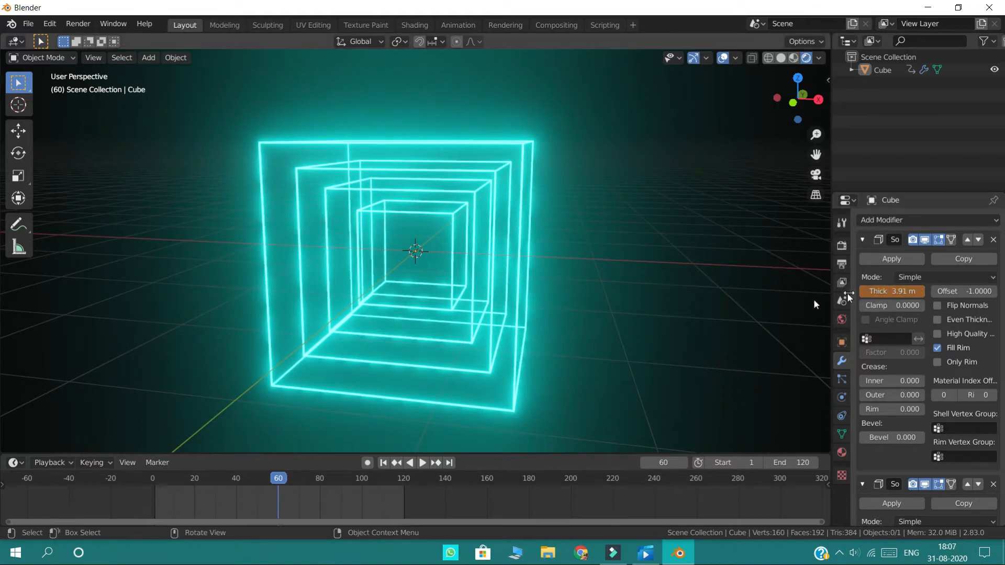
right_click(884, 291)
left_click(884, 292)
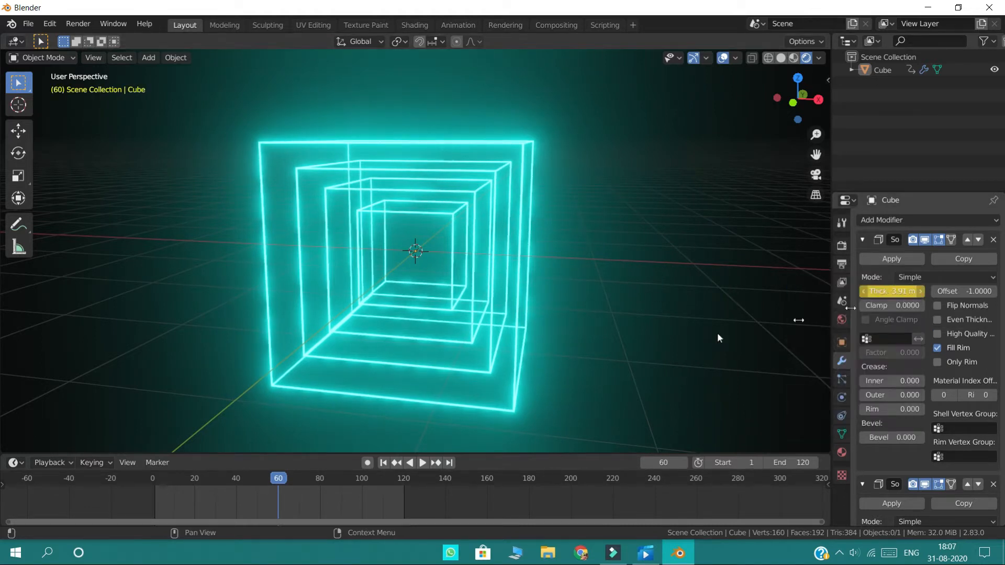
Step: Set the first Solidify modifier's thickness to 1.23 m at the end frame 120 and insert a keyframe for it
left_click(450, 463)
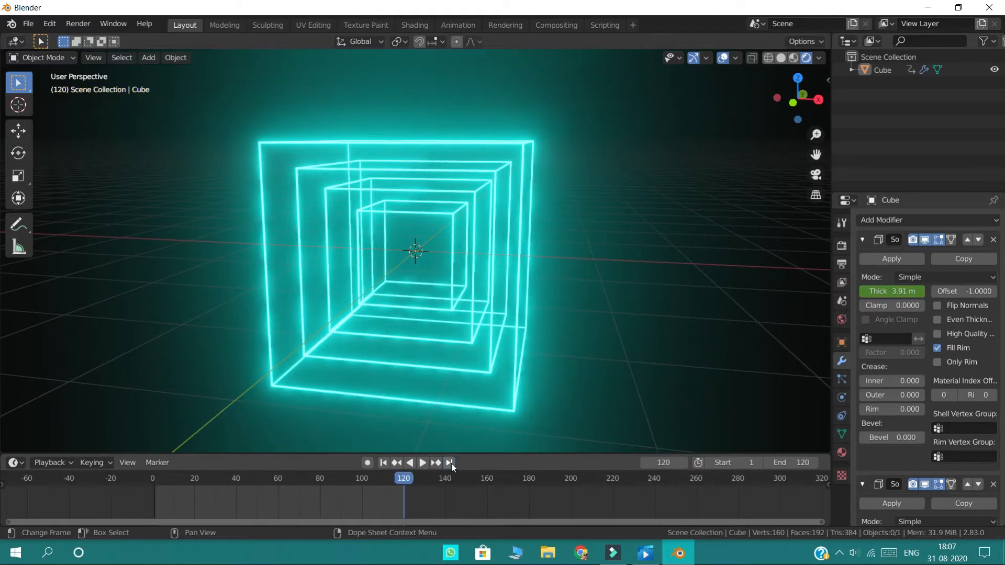
left_click(889, 291)
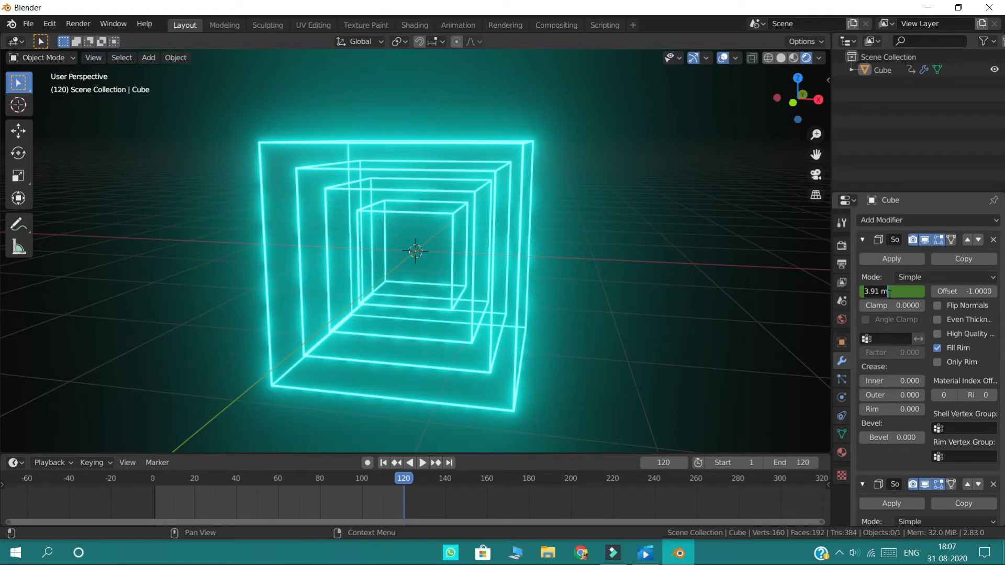
type("1.03")
key("Return")
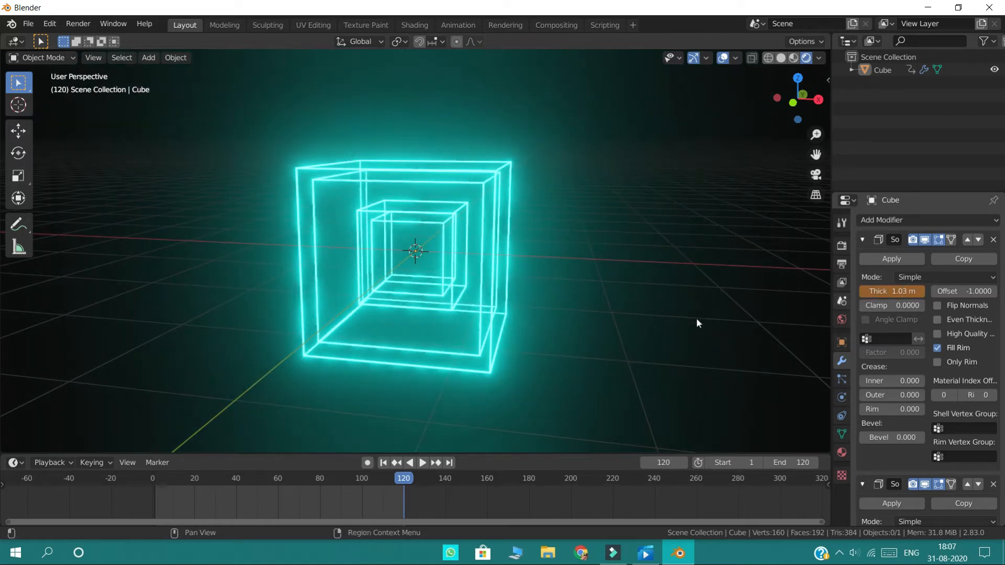
middle_click_drag(683, 342, 707, 331)
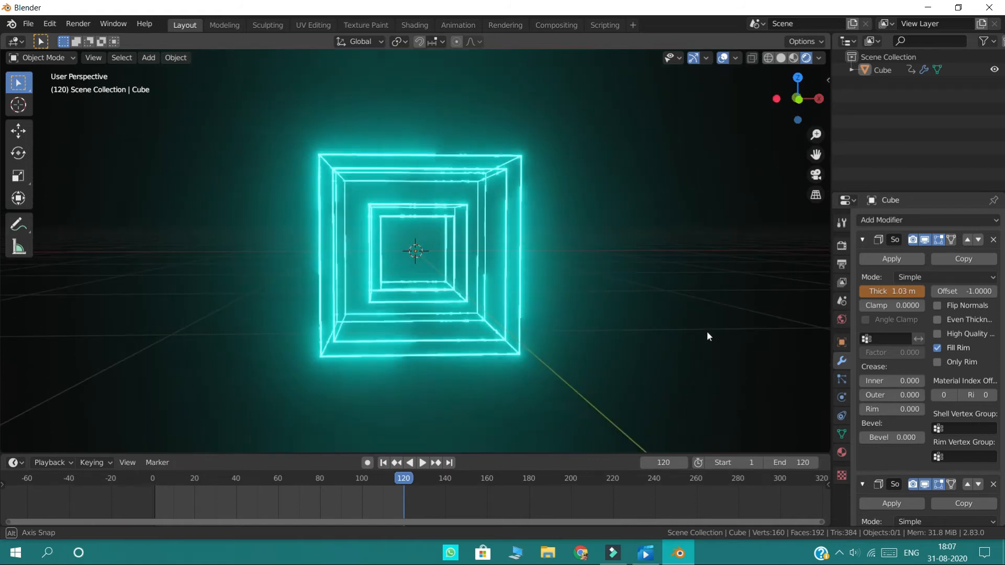
mouse_move(892, 292)
left_mouse_down()
mouse_move(809, 292)
mouse_move(933, 292)
mouse_move(894, 295)
left_mouse_up()
right_click(894, 295)
left_click(888, 298)
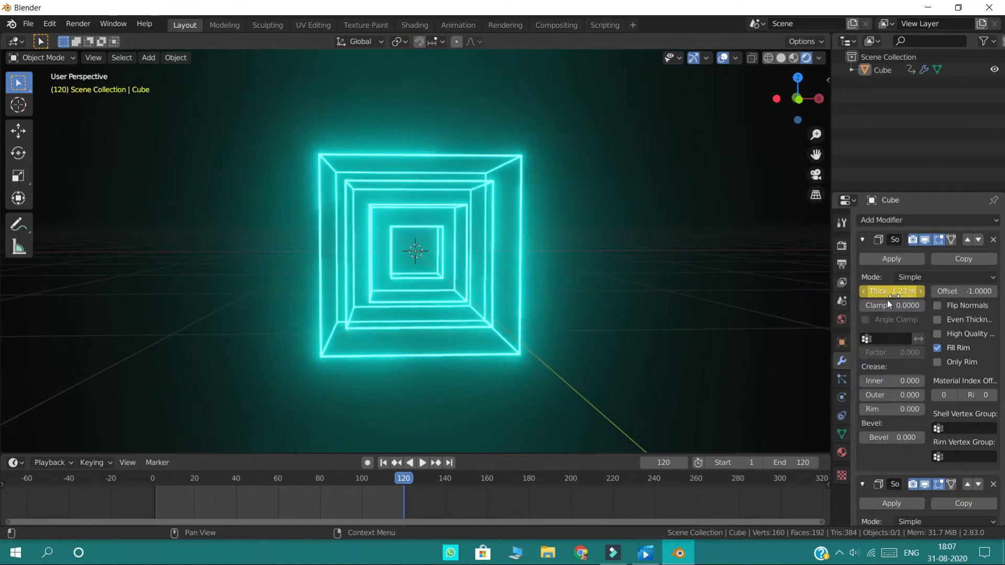
Step: Play the thickness animation from frame 1 to check the motion of the nested cubes
left_click(384, 463)
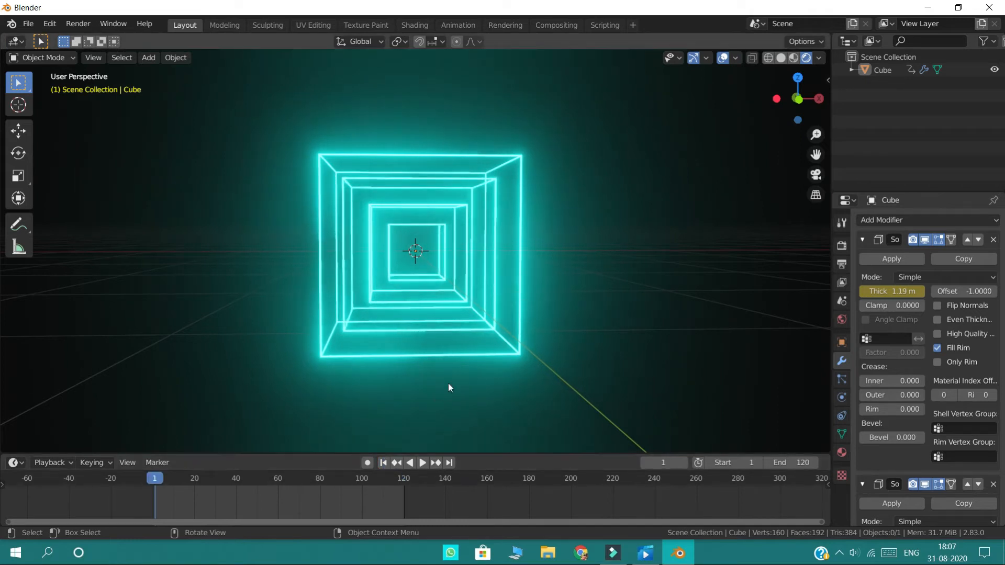
key("space")
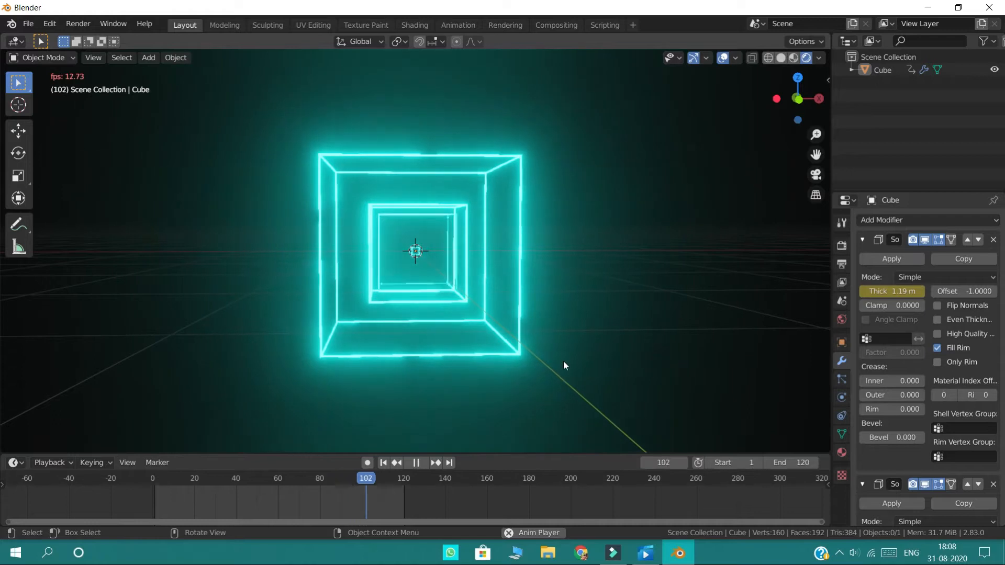
Step: Inspect the playing animation from several angles, view the rendered cube loop video in the media player, and return to Blender at frame 1
middle_click_drag(560, 327, 558, 326)
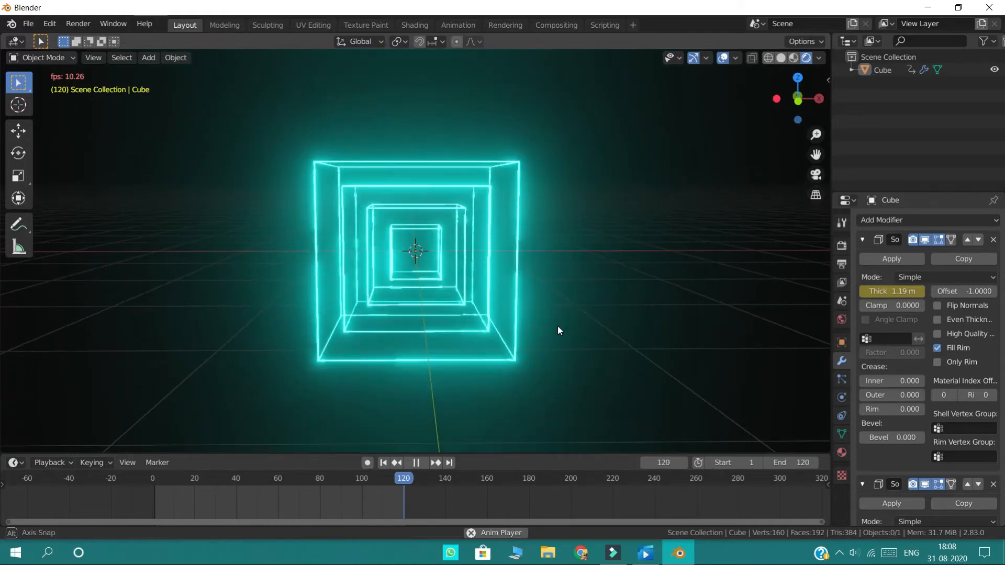
key("space")
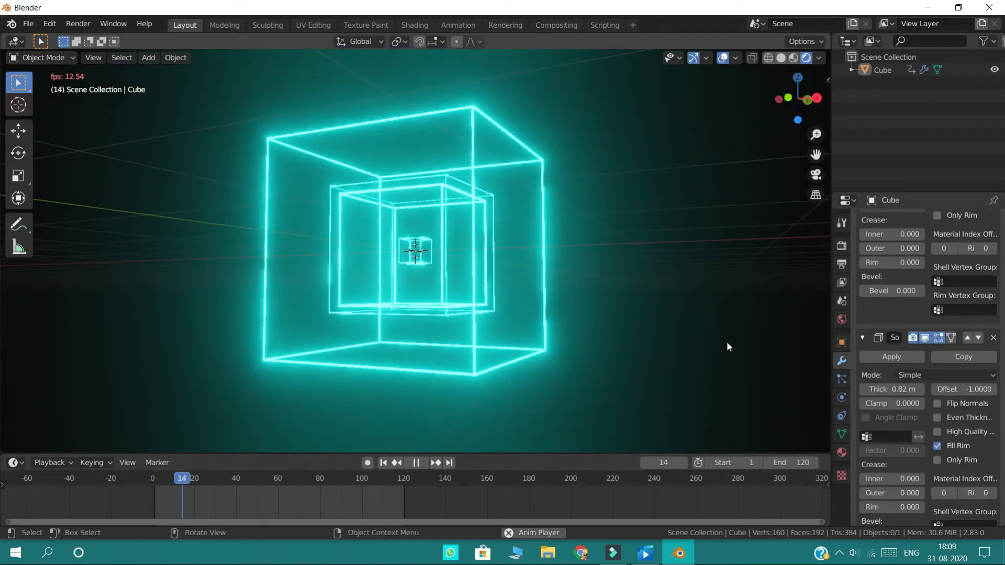
middle_click_drag(727, 343, 672, 329)
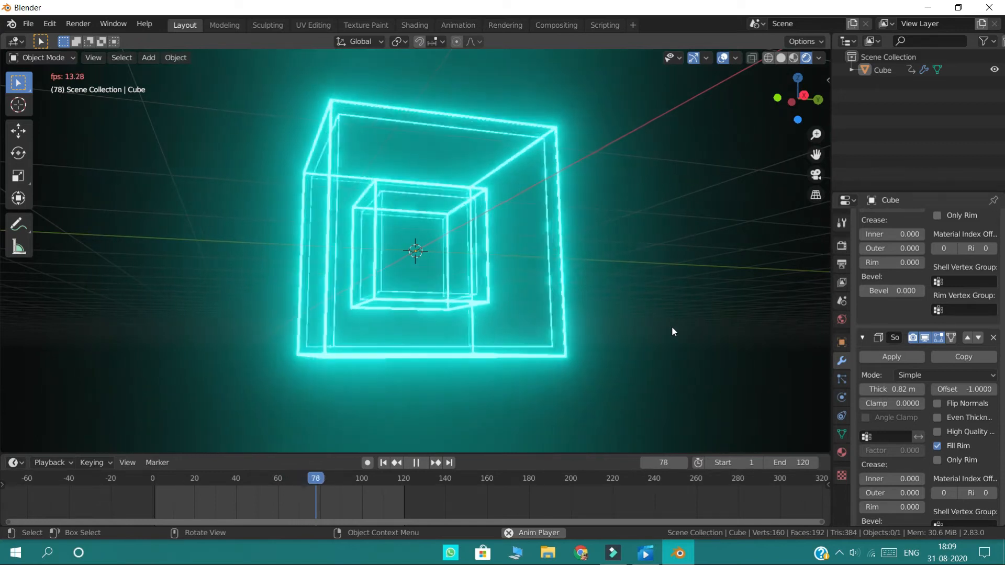
middle_click_drag(673, 329, 725, 363)
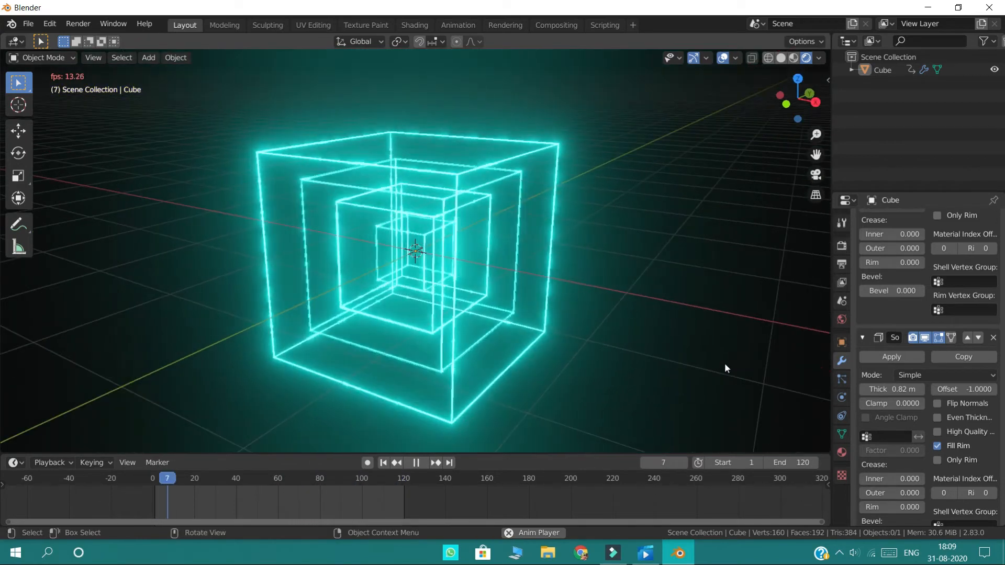
left_click(647, 556)
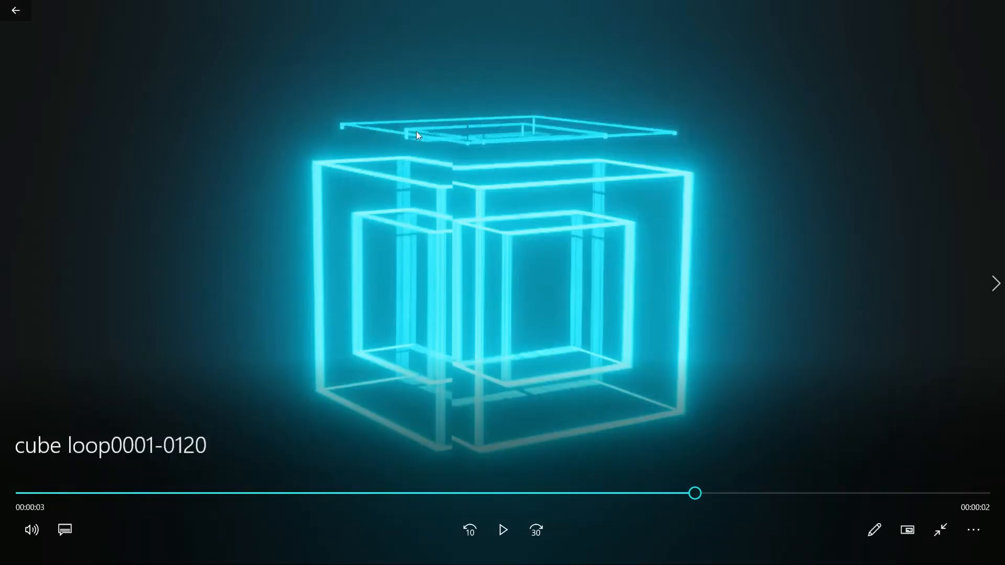
left_click(602, 127)
left_click(385, 465)
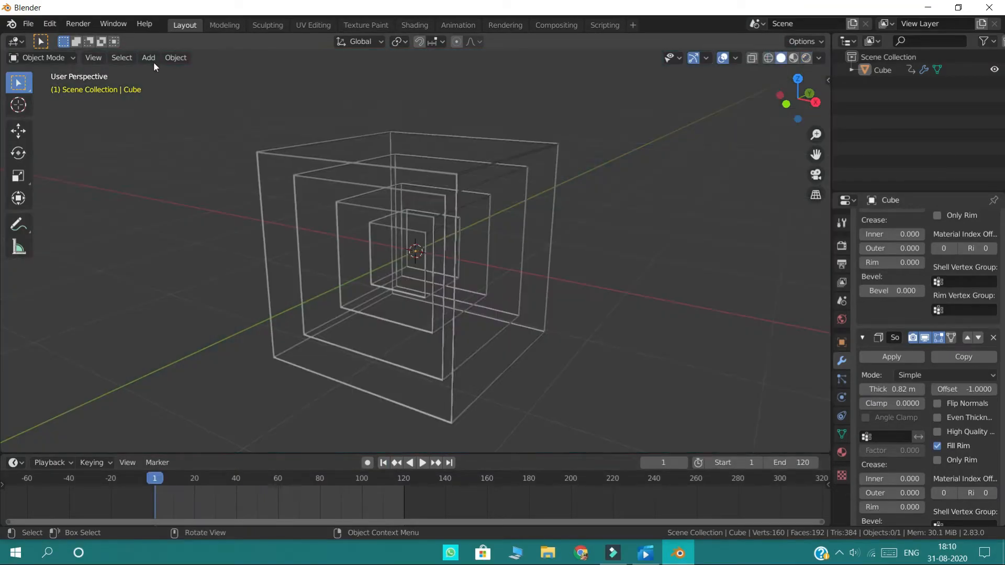
Step: Add a second cube mesh and scale it up to about 1.127 so it encloses the nested wireframe cubes
left_click(148, 58)
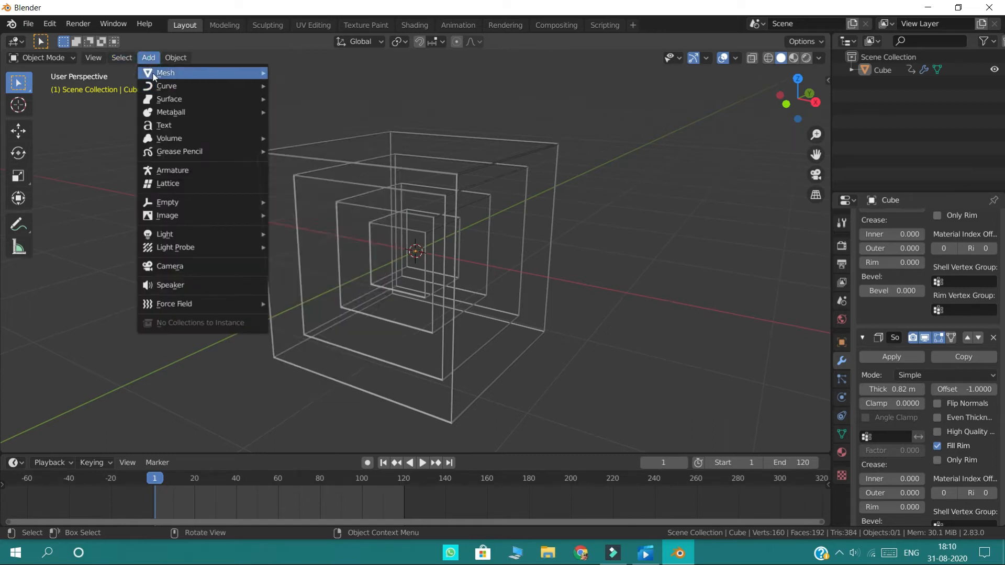
mouse_move(173, 73)
left_click(294, 85)
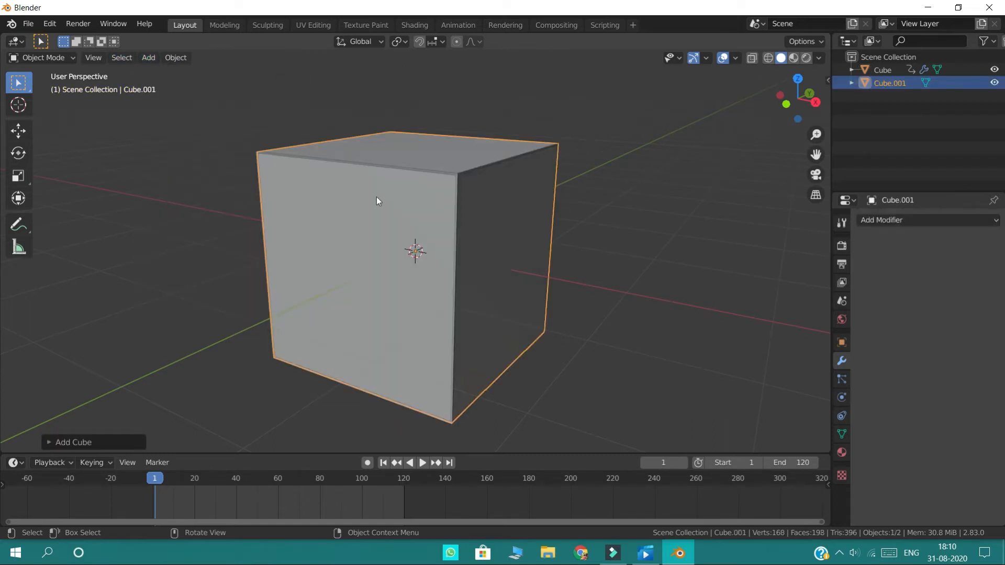
key("s")
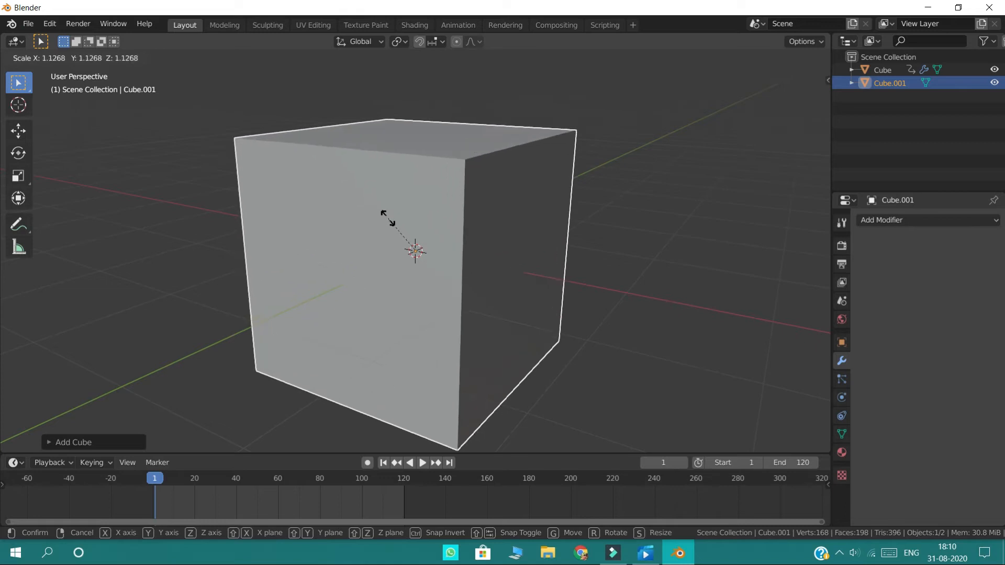
left_click(388, 219)
Step: Give the outer cube a new material with roughness 0 and transmission 1
middle_click_drag(523, 274, 596, 269)
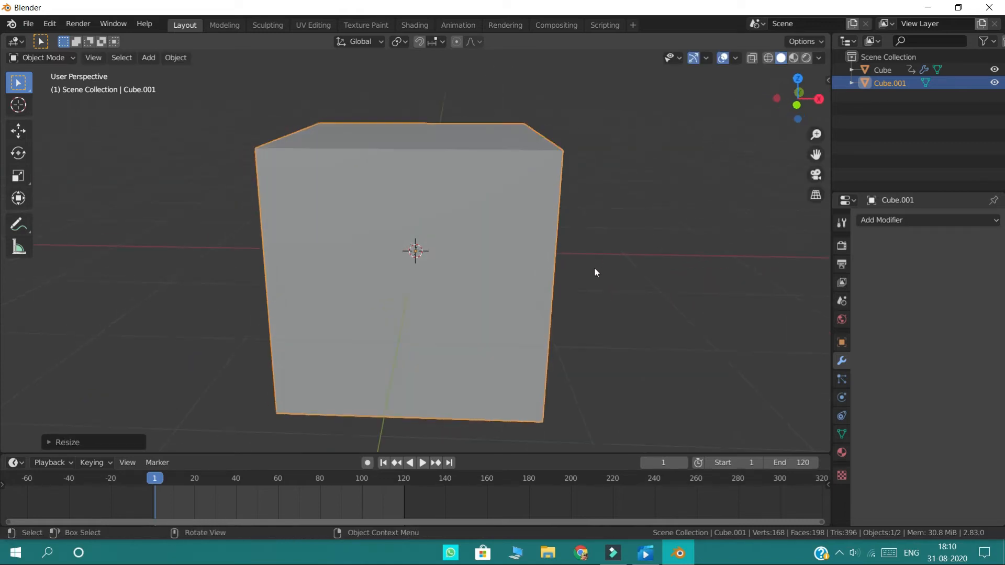
scroll(618, 309, "down", 3)
left_click(842, 453)
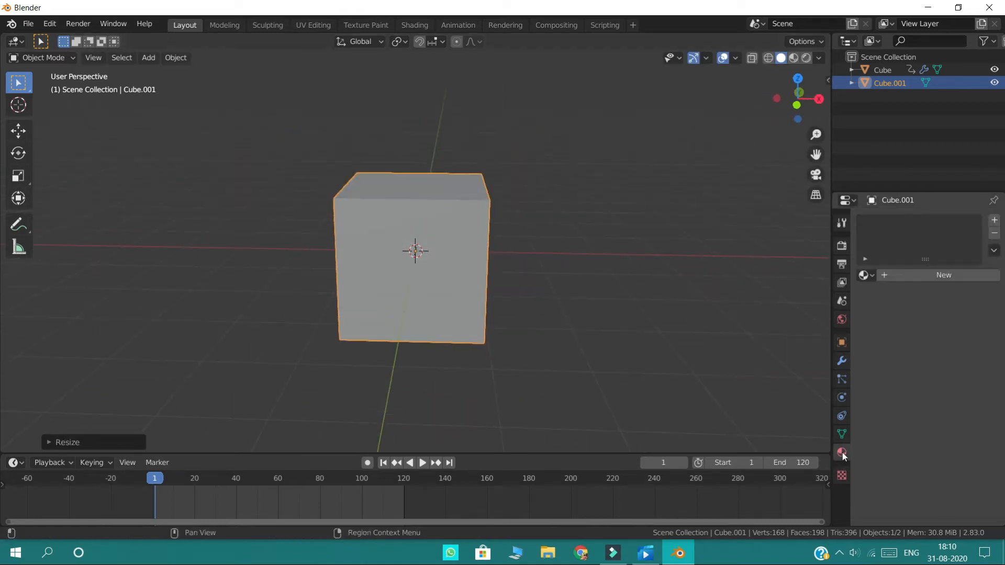
left_click(915, 273)
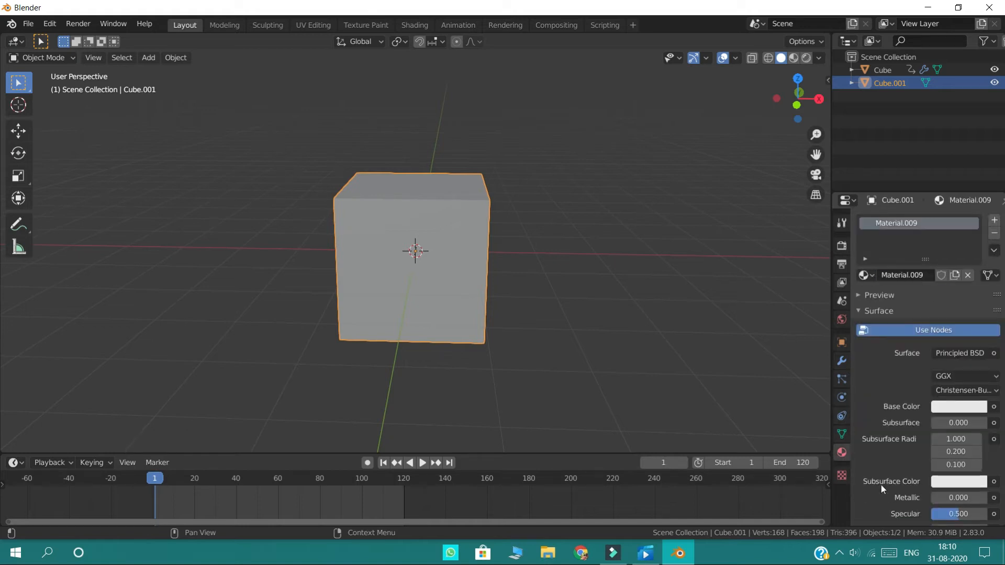
scroll(885, 483, "down", 12)
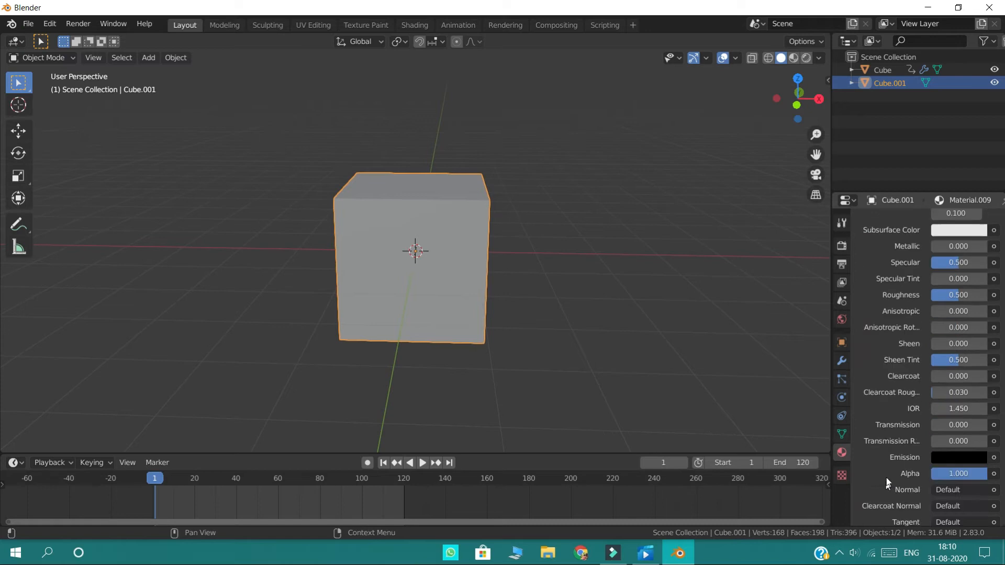
left_click_drag(958, 274, 932, 274)
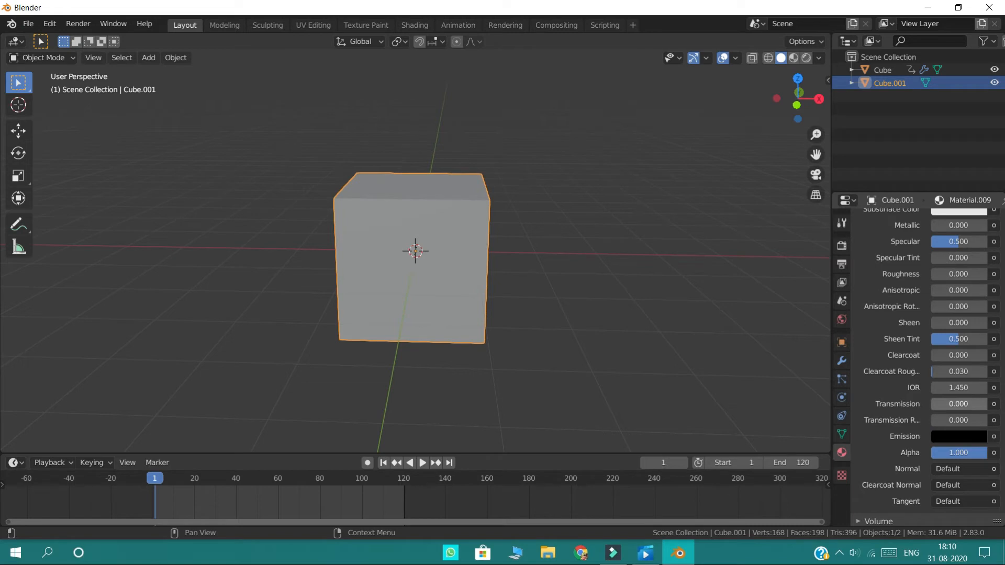
left_click(932, 403)
left_click_drag(947, 403, 988, 404)
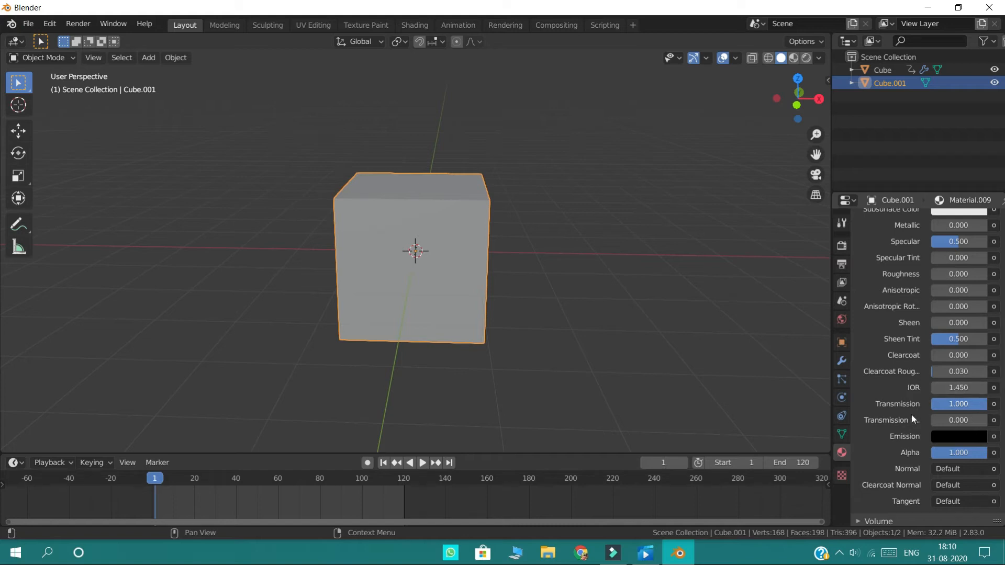
scroll(912, 414, "down", 5)
scroll(913, 415, "down", 2)
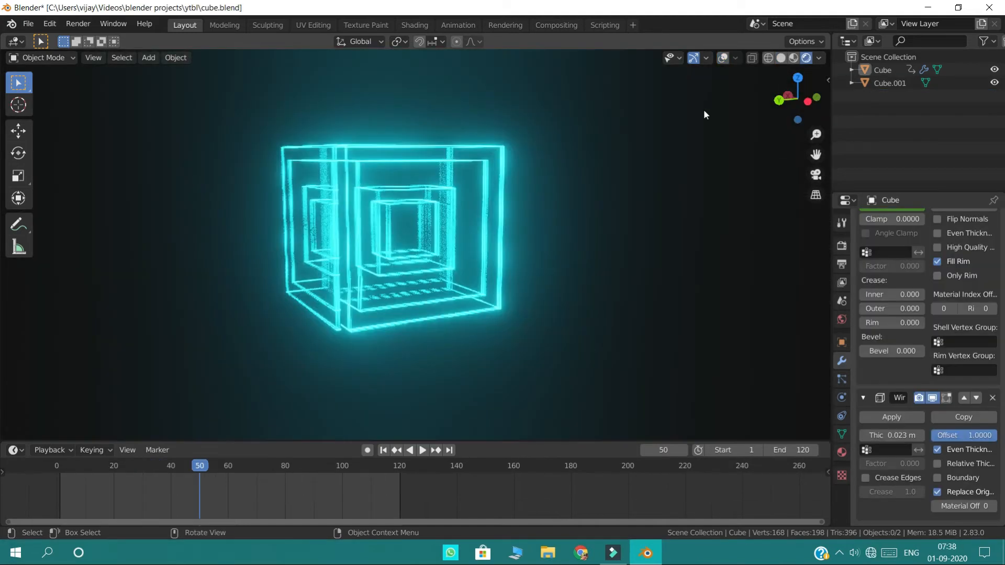
Step: Turn on the viewport overlays and open the scene's Screen Space Reflections render settings
left_click(721, 59)
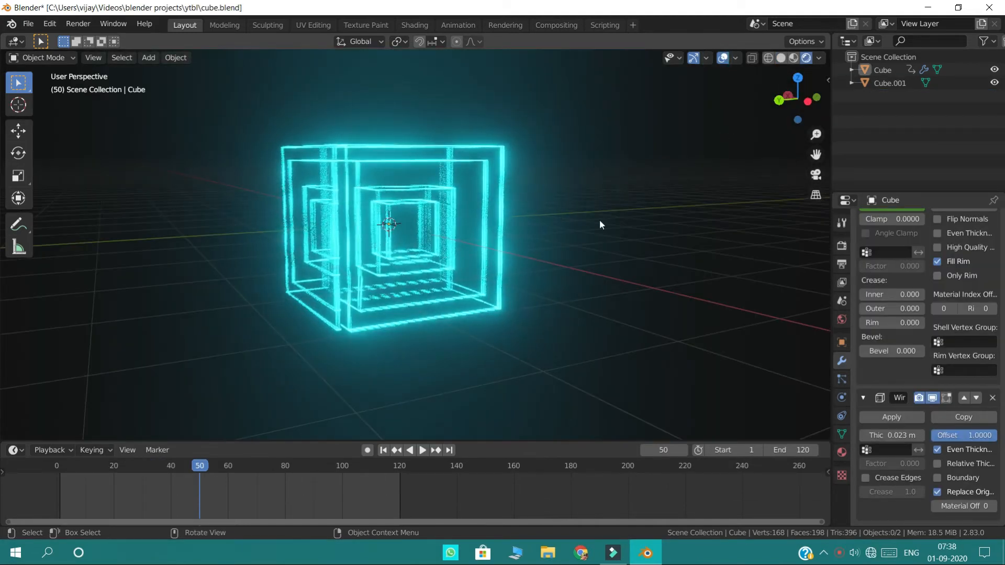
mouse_move(600, 224)
middle_mouse_down()
mouse_move(630, 218)
mouse_move(616, 223)
middle_mouse_up()
scroll(615, 218, "up", 3)
left_click(841, 265)
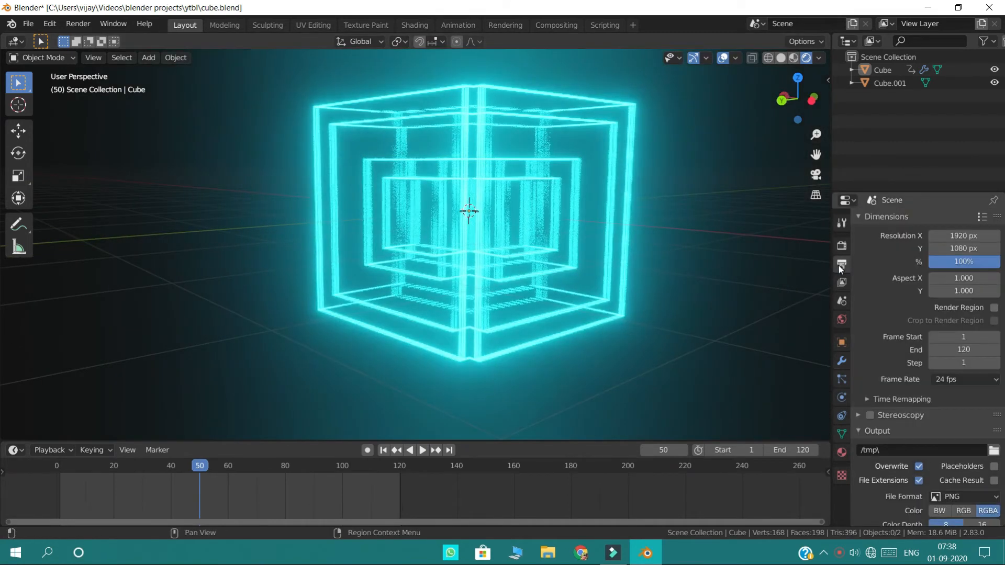
left_click(840, 249)
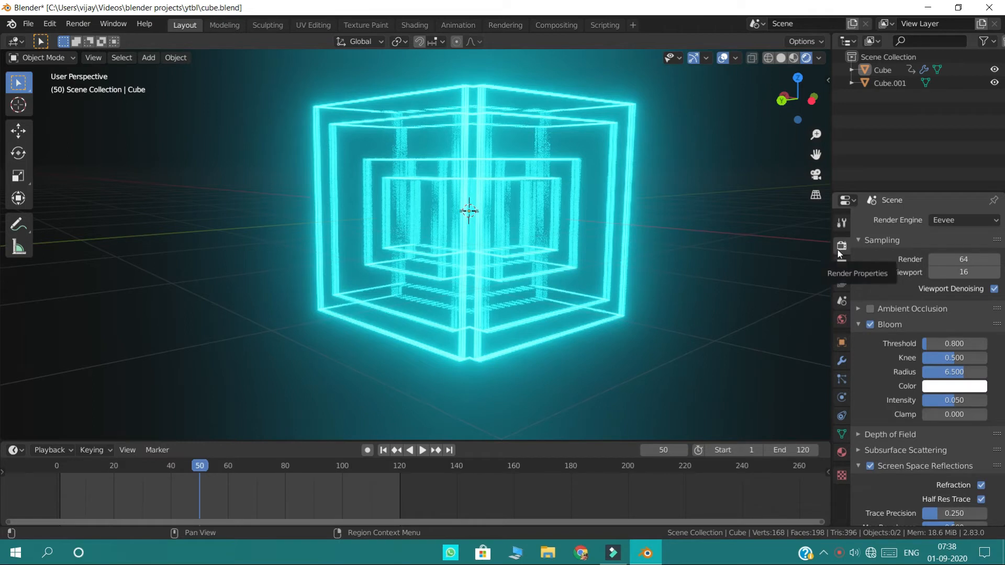
scroll(875, 361, "down", 5)
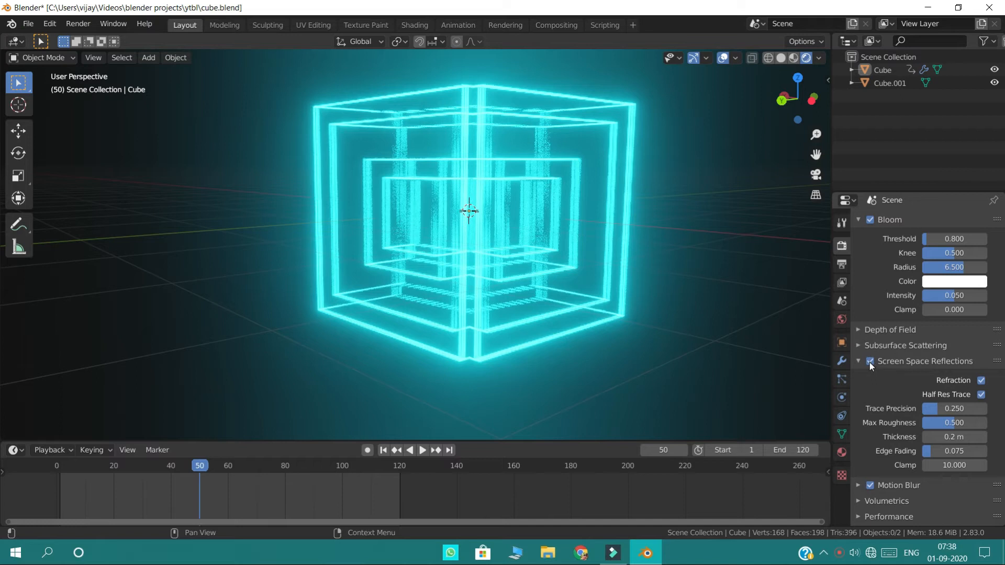
Step: Switch Screen Space Reflections and its Refraction option off and back on to compare their effect on the glass cube
left_click(870, 362)
left_click(870, 362)
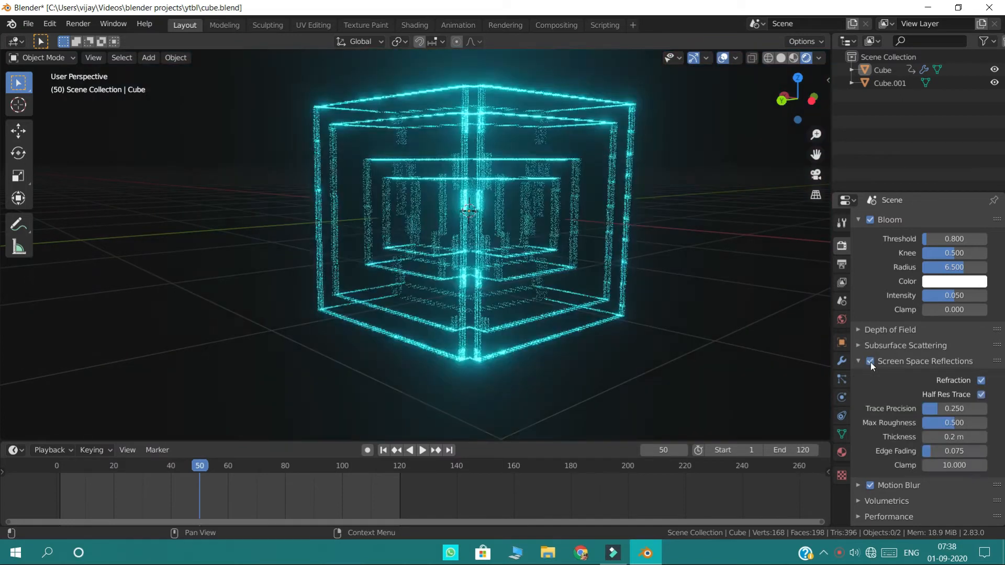
left_click(982, 380)
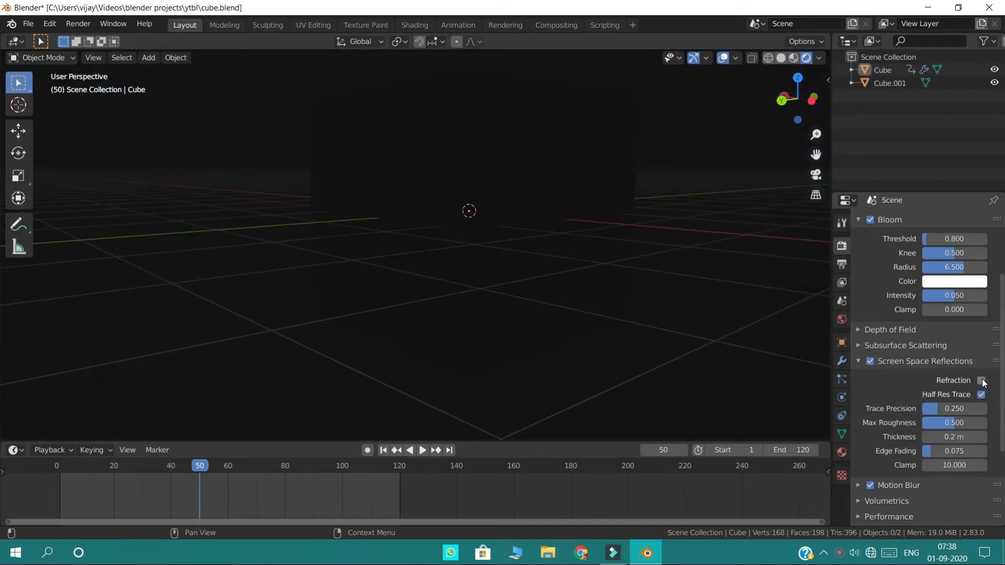
left_click(981, 380)
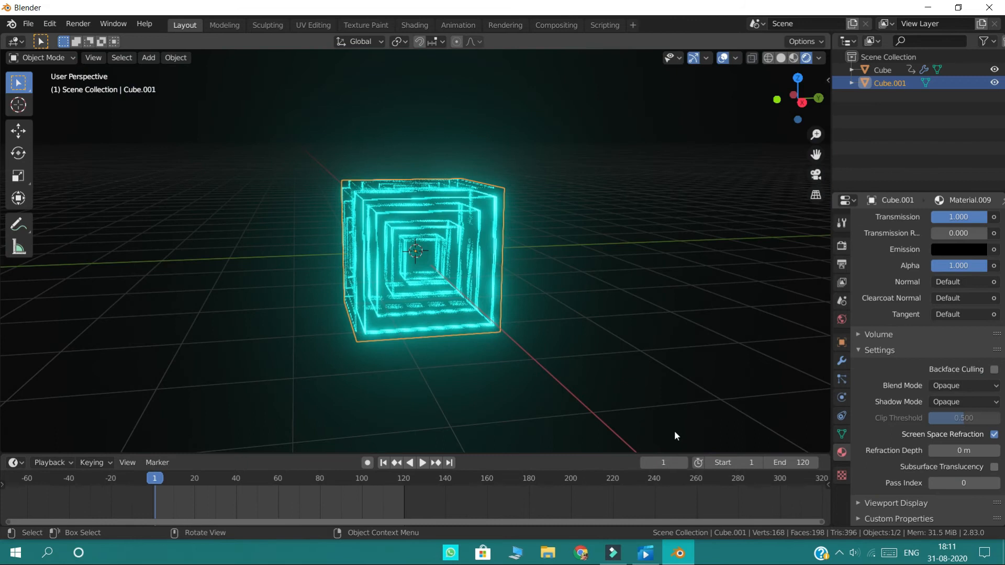
Step: Parent the inner wireframe Cube to the outer Cube.001 with the Object parent type
scroll(663, 426, "up", 4)
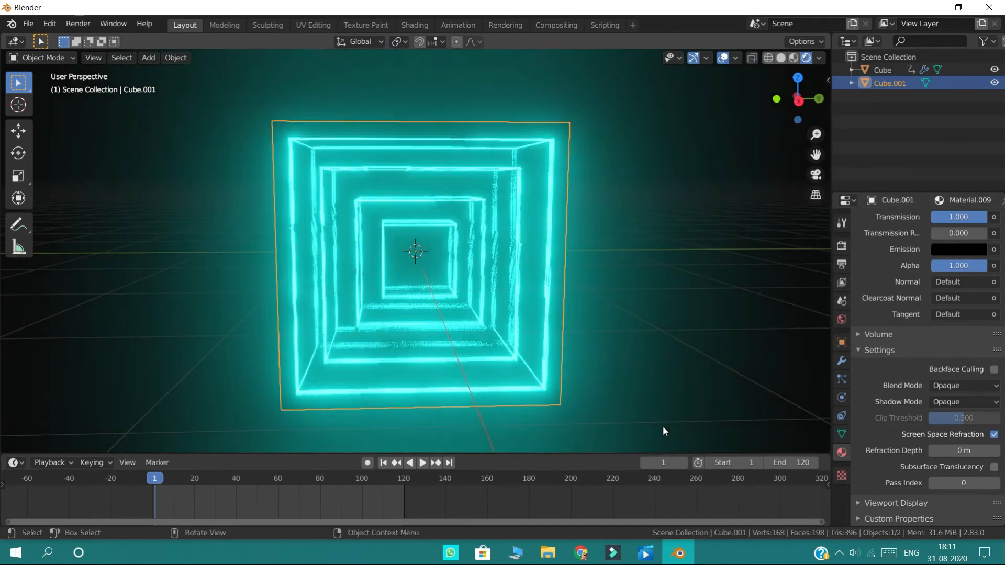
middle_click_drag(660, 414, 695, 418)
middle_click_drag(589, 337, 554, 331)
middle_click_drag(636, 290, 696, 323)
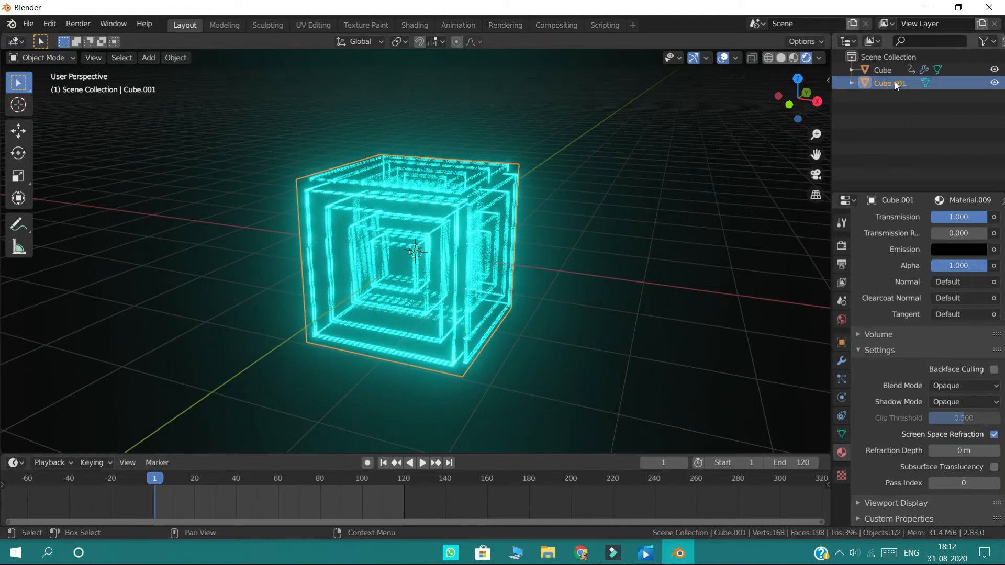
left_click(889, 70, "ctrl")
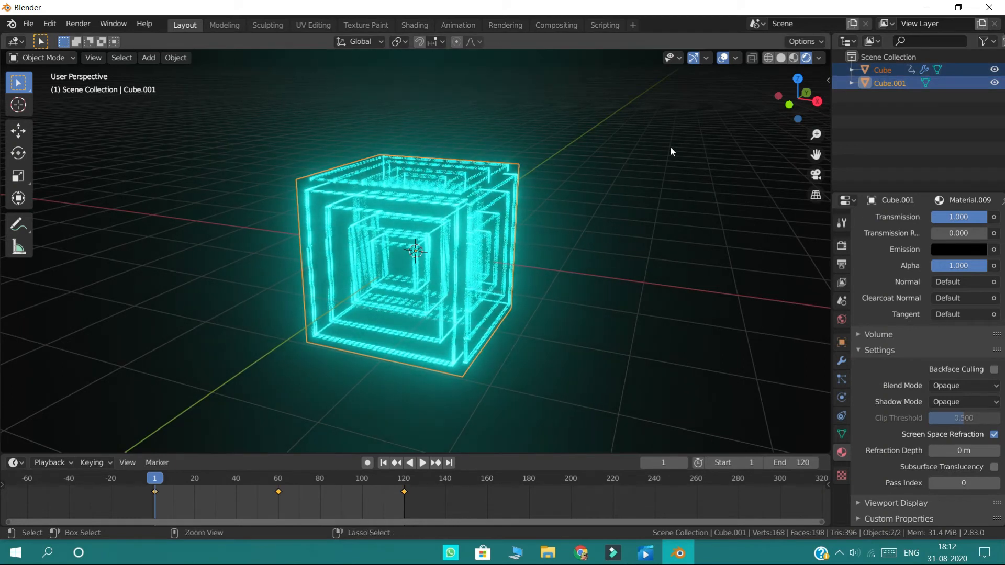
key("ctrl+p")
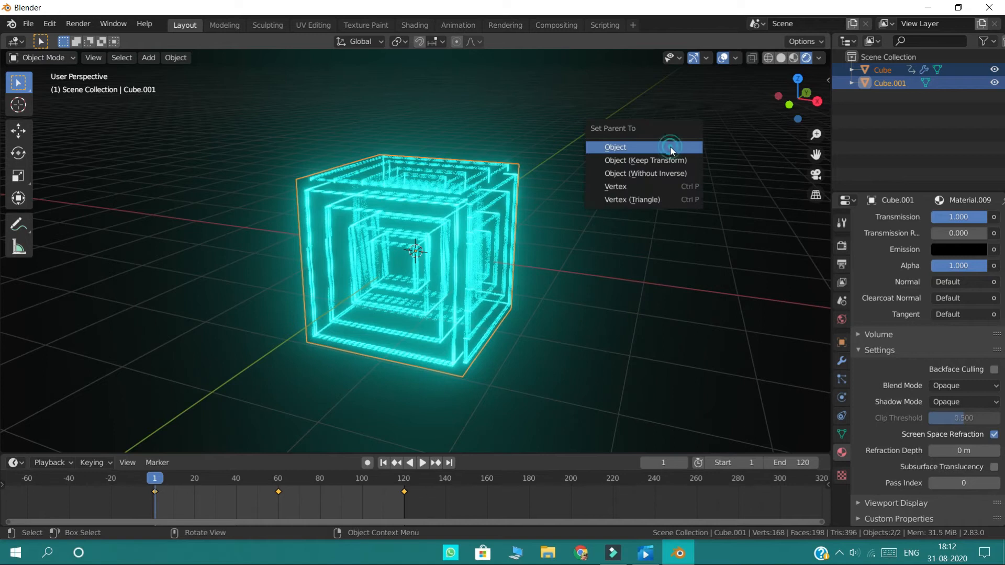
left_click(670, 147)
middle_click_drag(650, 190, 677, 190)
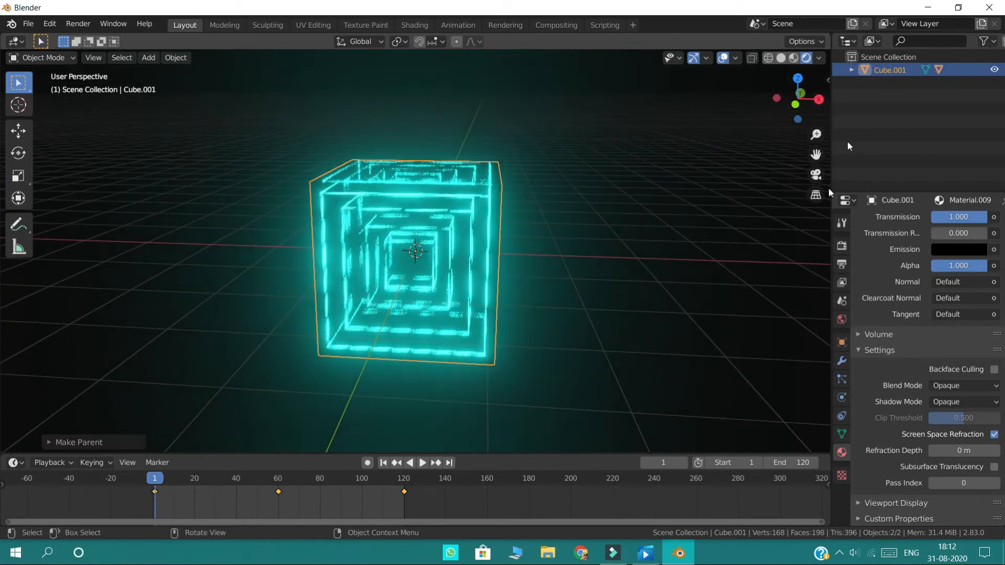
Step: Keyframe the outer cube's X rotation at 0° on frame 1
left_click(841, 358)
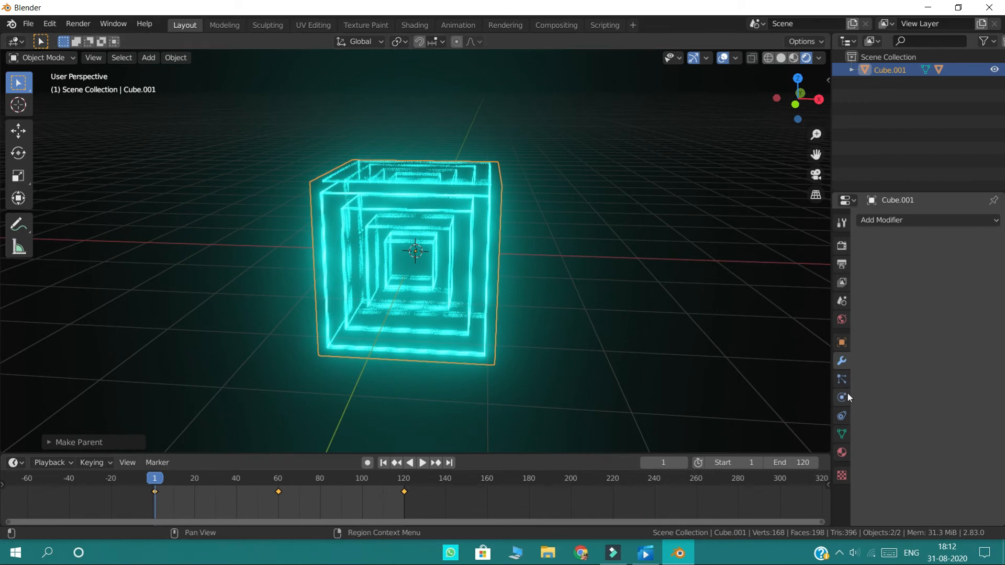
left_click(842, 343)
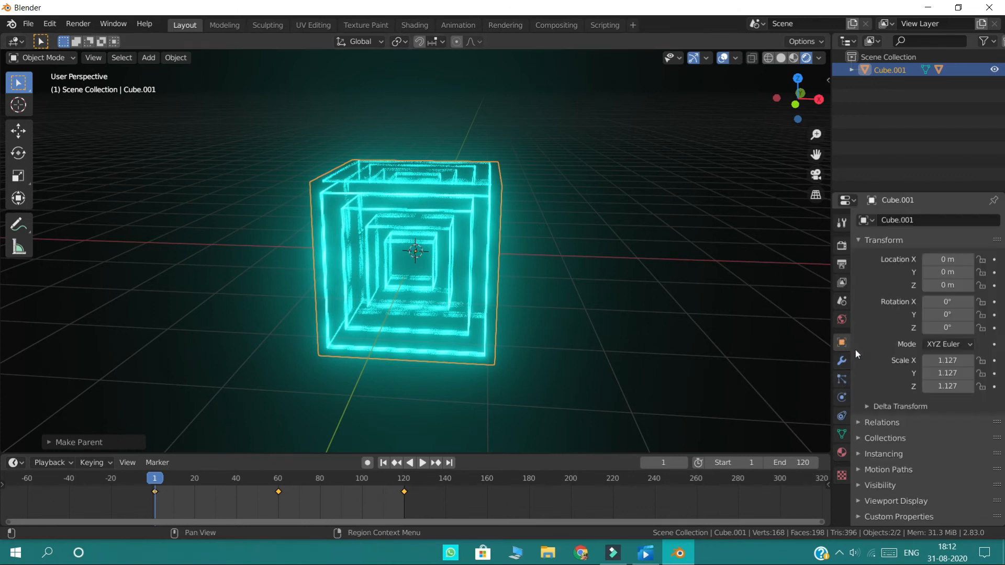
left_click(994, 302)
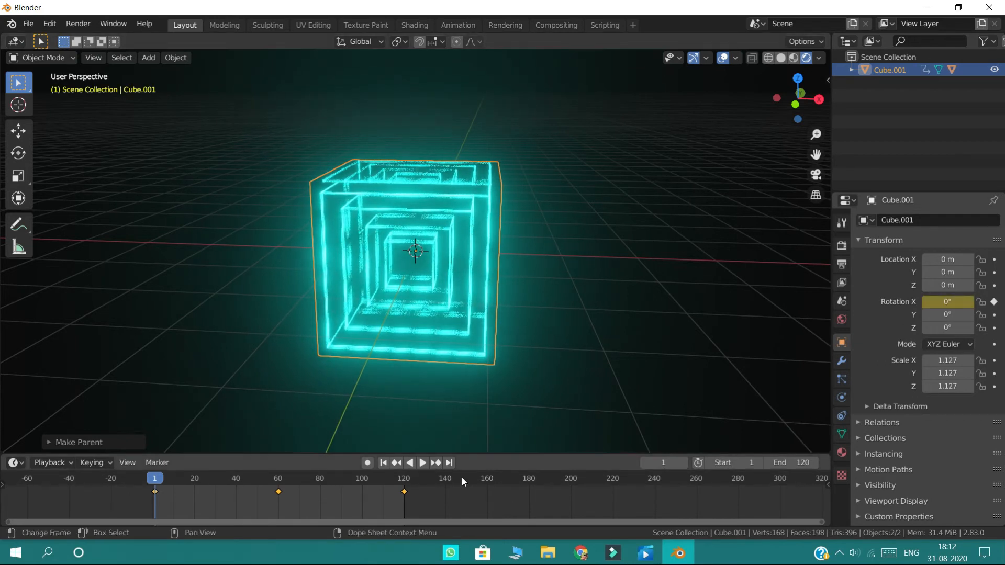
Step: Set the outer cube's X rotation to 360° at frame 120 and insert a keyframe for it
left_click(451, 465)
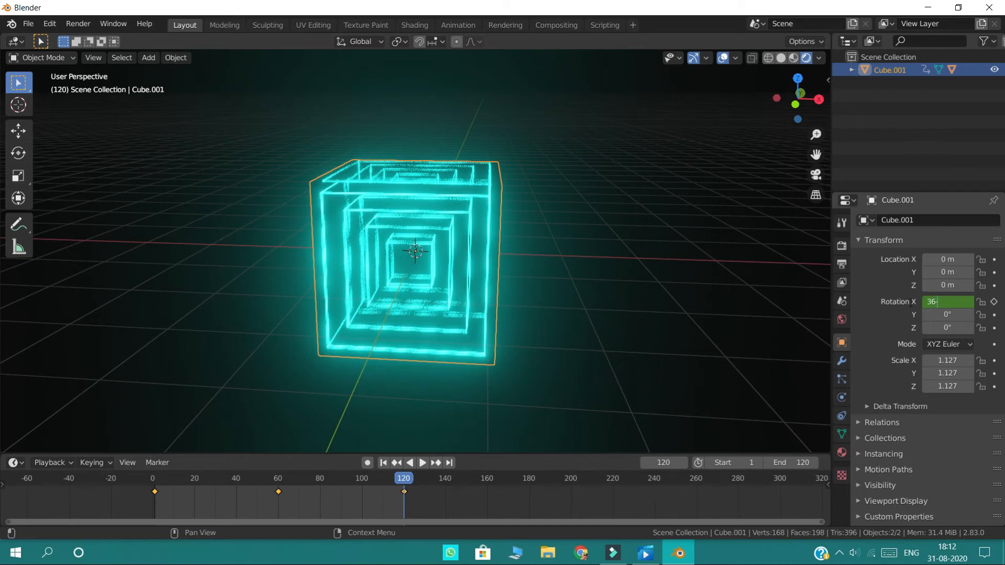
key("Return")
left_click(995, 303)
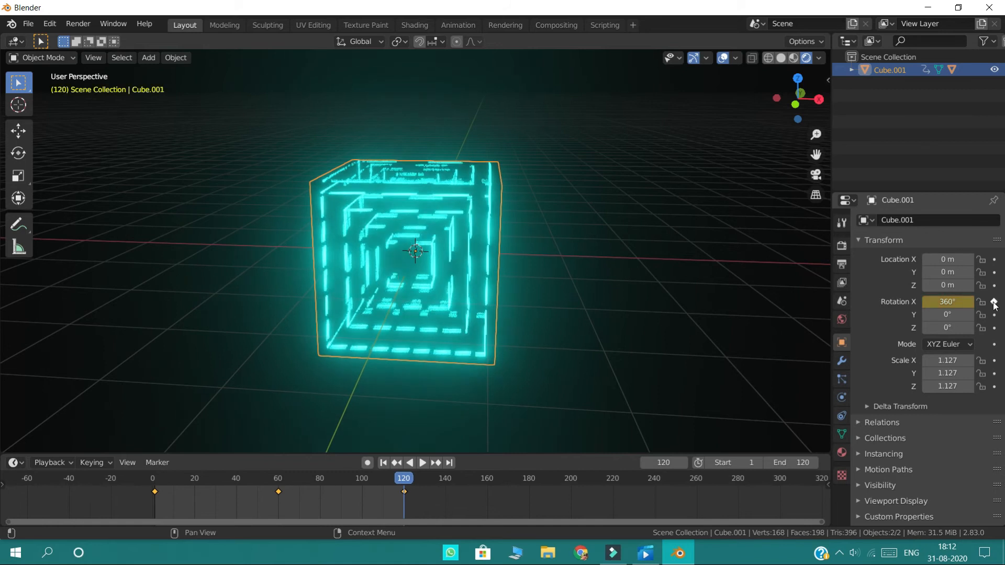
Step: Play the rotation animation from frame 1 to check the spinning cube, and return to the first frame
left_click(385, 462)
key("space")
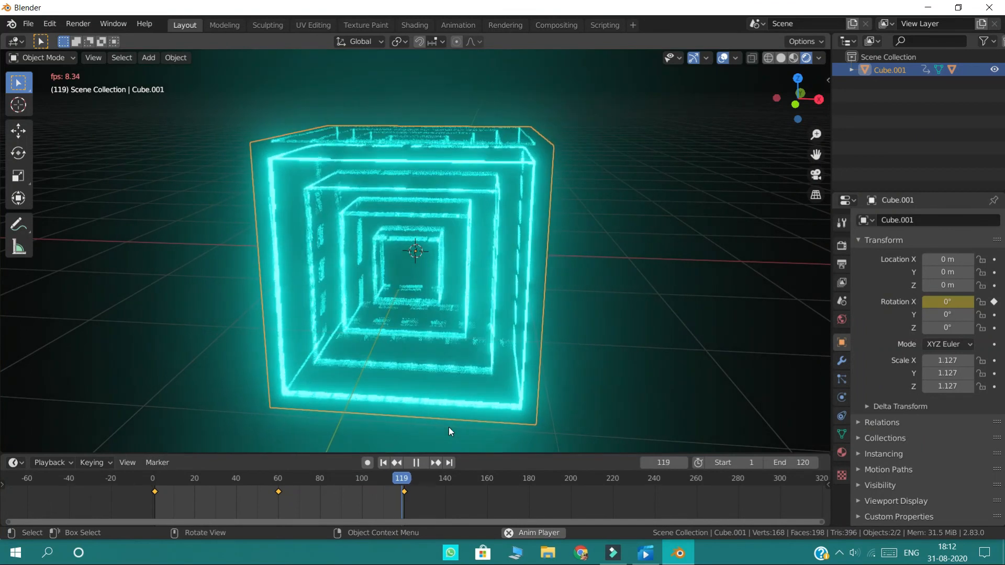
left_click(384, 463)
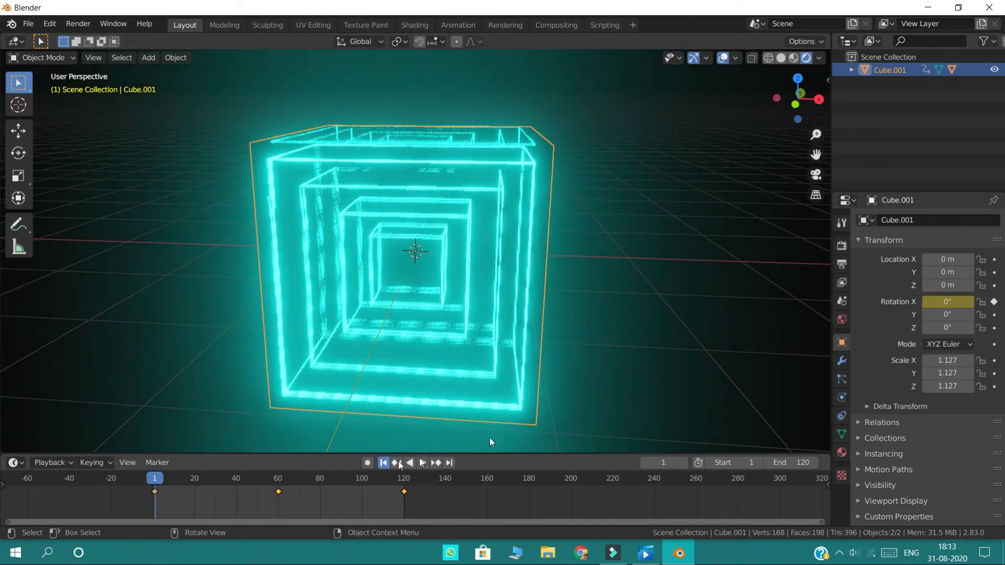
Step: Keyframe the outer cube's Y rotation at 0° on frame 1 and at 360° on frame 120
left_click(995, 315)
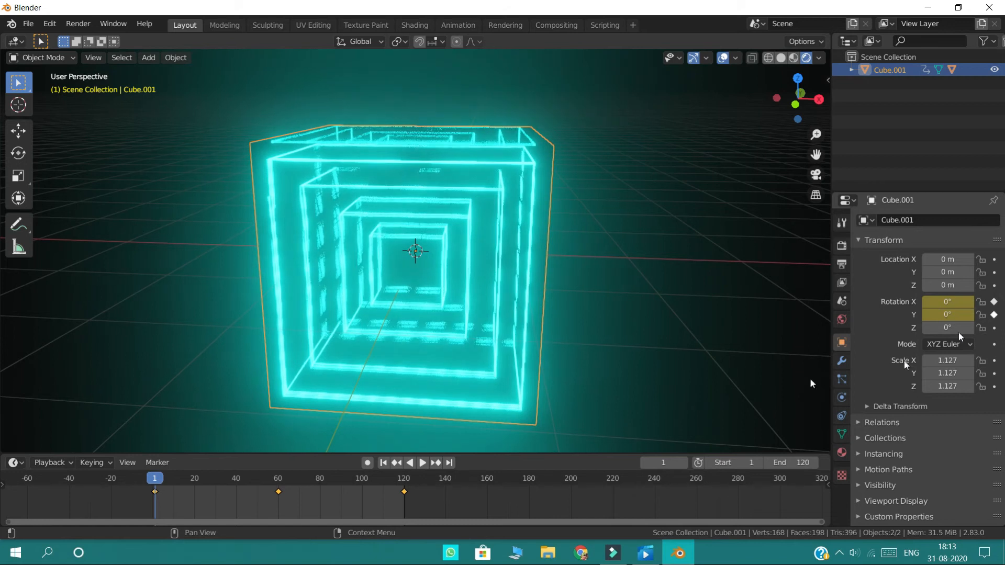
left_click(449, 464)
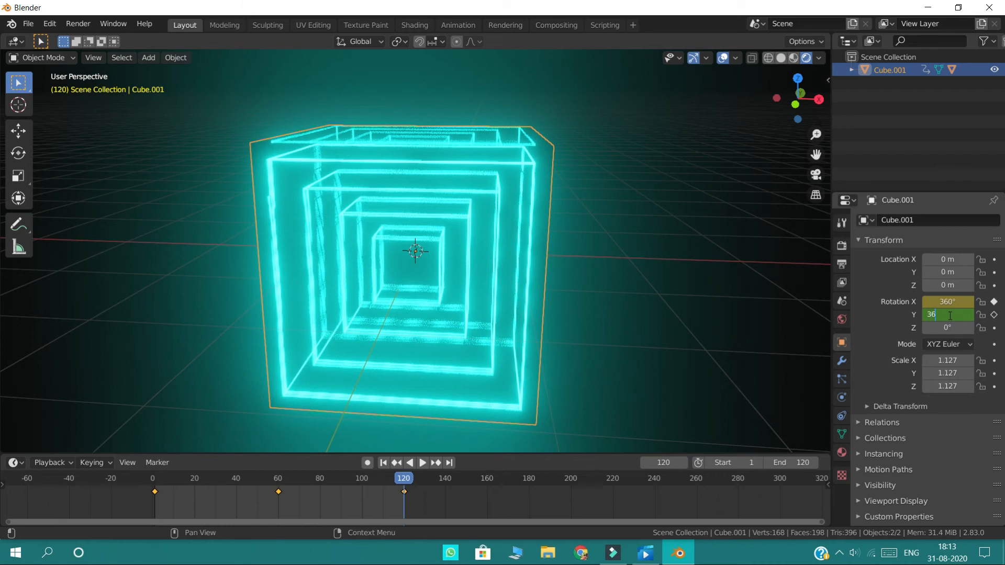
left_click(995, 315)
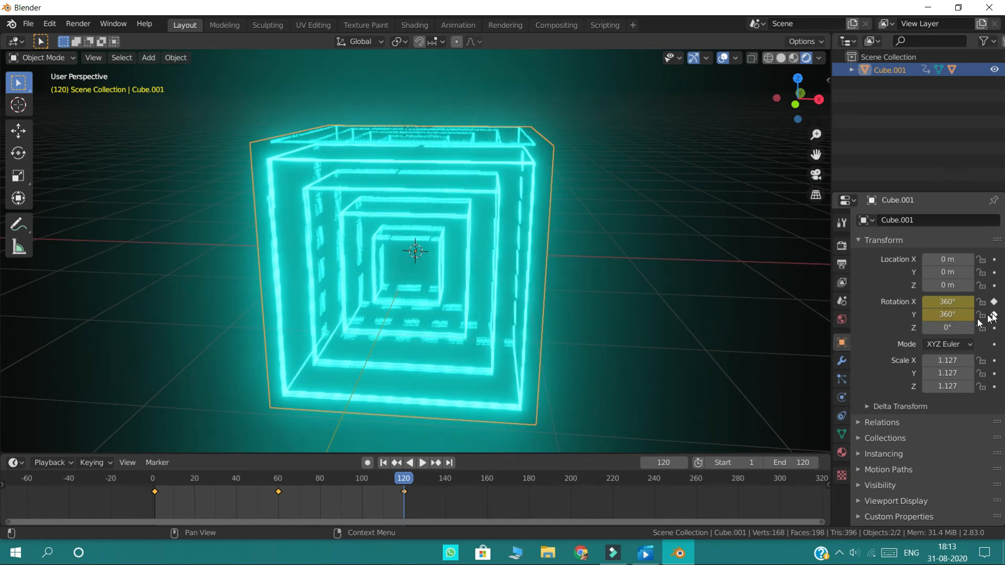
Step: Play the two-axis rotation from frame 1, viewing the cube from further away and slightly above, and return to the first frame
left_click(384, 462)
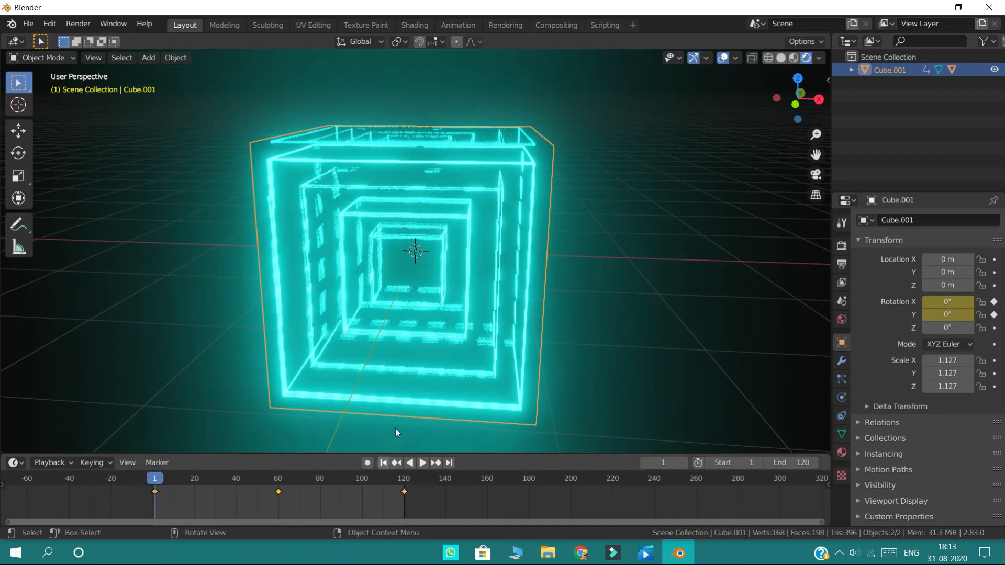
key("space")
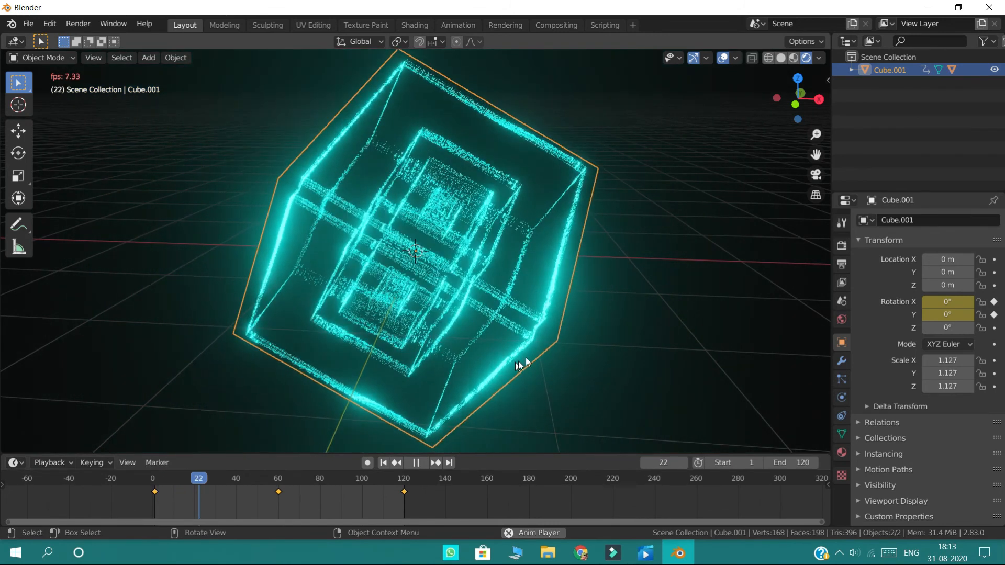
scroll(529, 356, "down", 2)
middle_click_drag(533, 354, 531, 363)
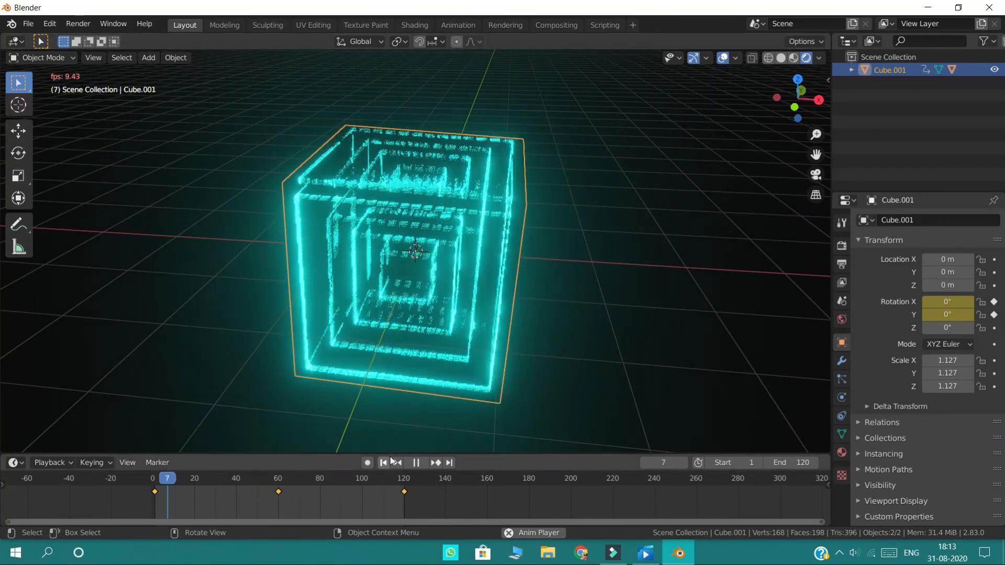
key("space")
left_click(384, 463)
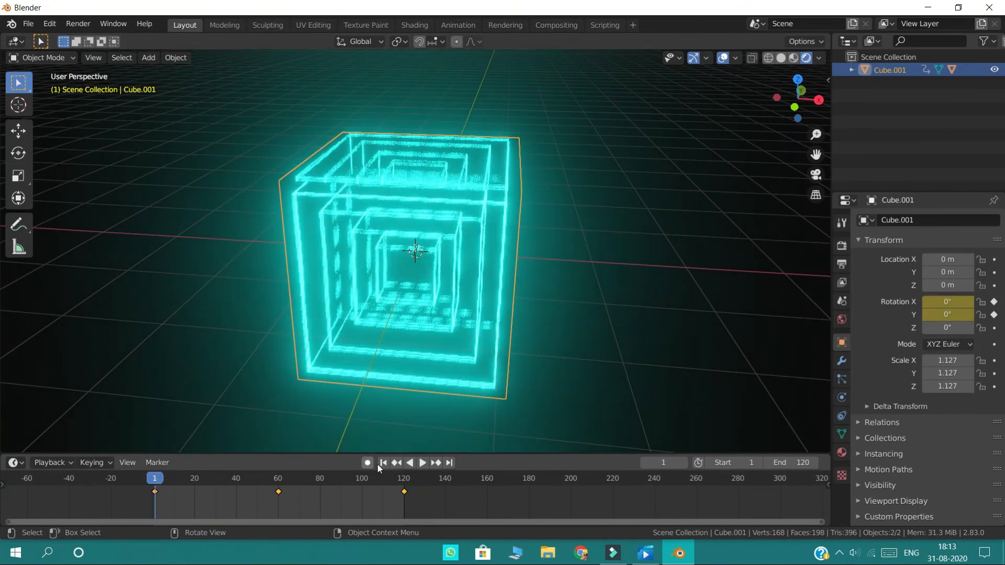
Step: Add a camera to the scene and switch the viewport to the camera's view
left_click(147, 59)
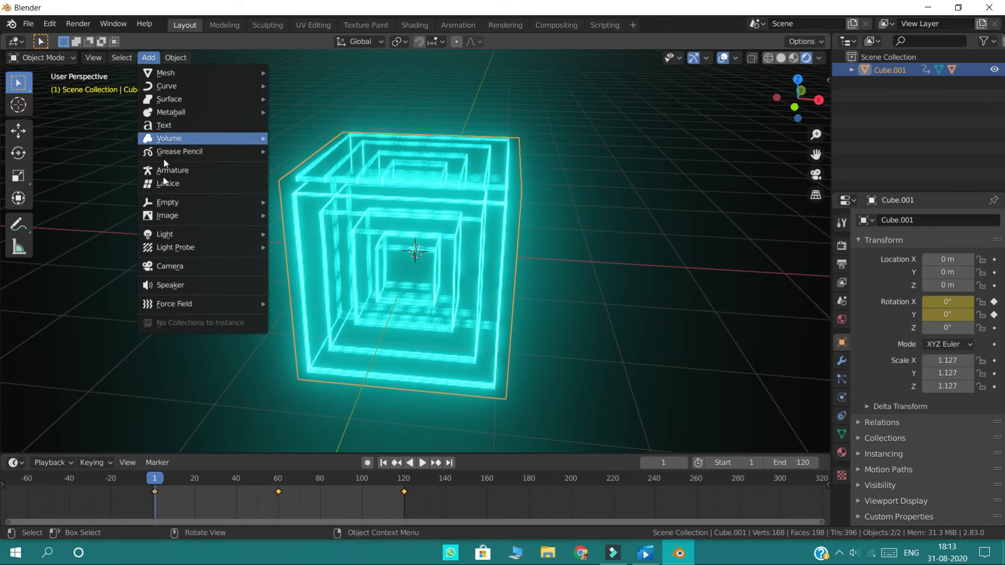
left_click(182, 266)
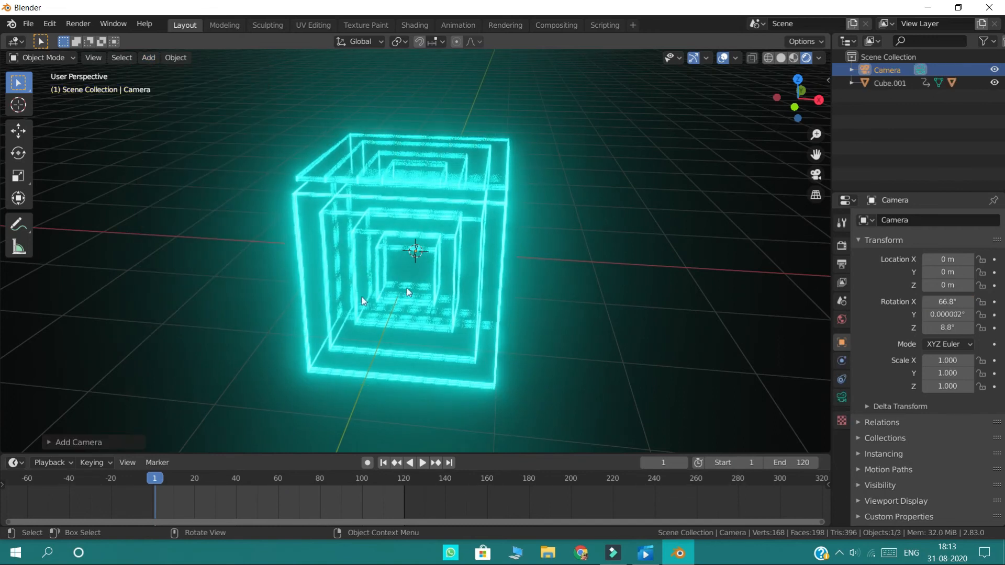
left_click(816, 175)
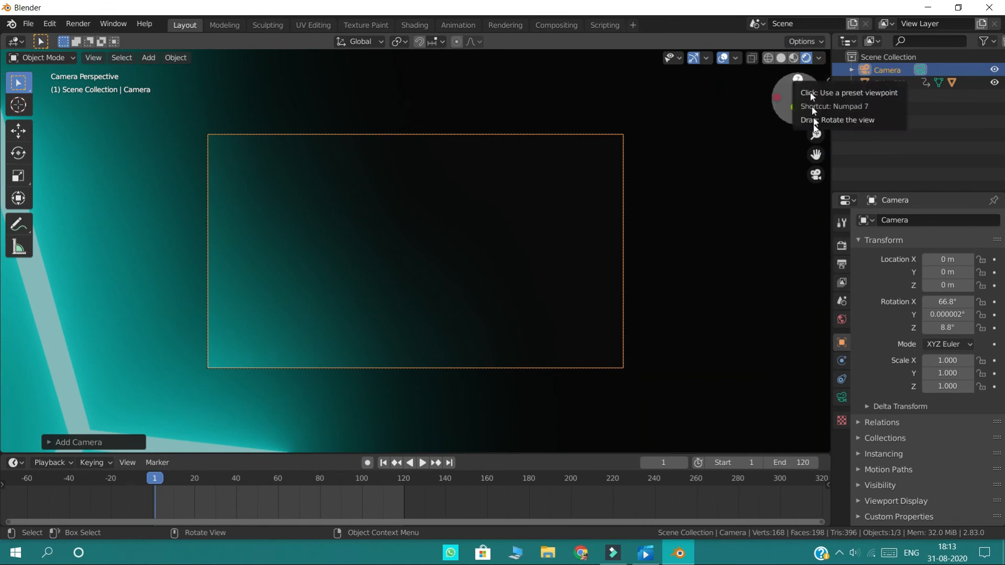
Step: Lock the camera to the view and pull it back to about X 1.36 m, Y -8.81 m, Z 3.82 m to frame the whole cube
key("n")
left_click(823, 135)
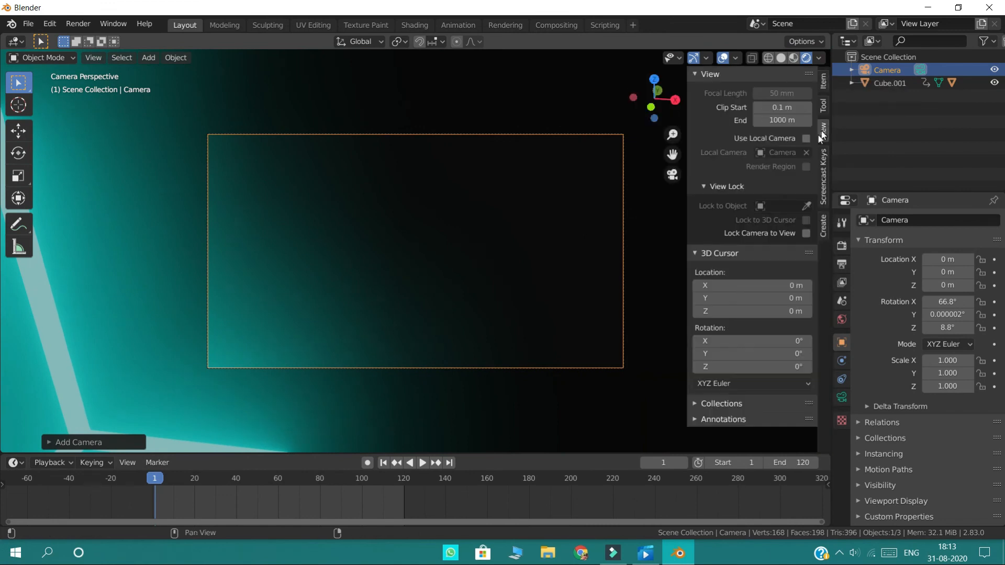
left_click(806, 233)
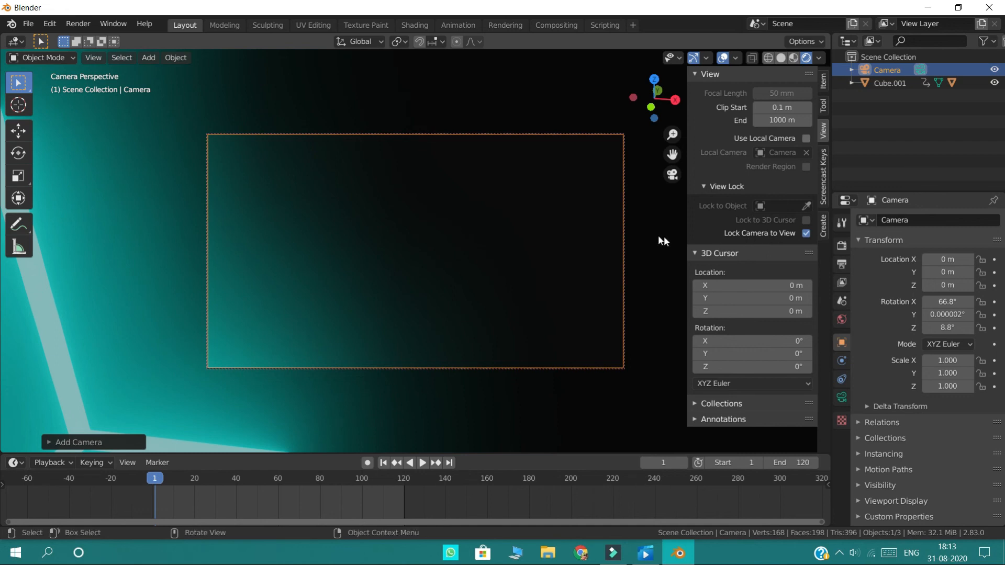
key("n")
scroll(614, 236, "down", 10)
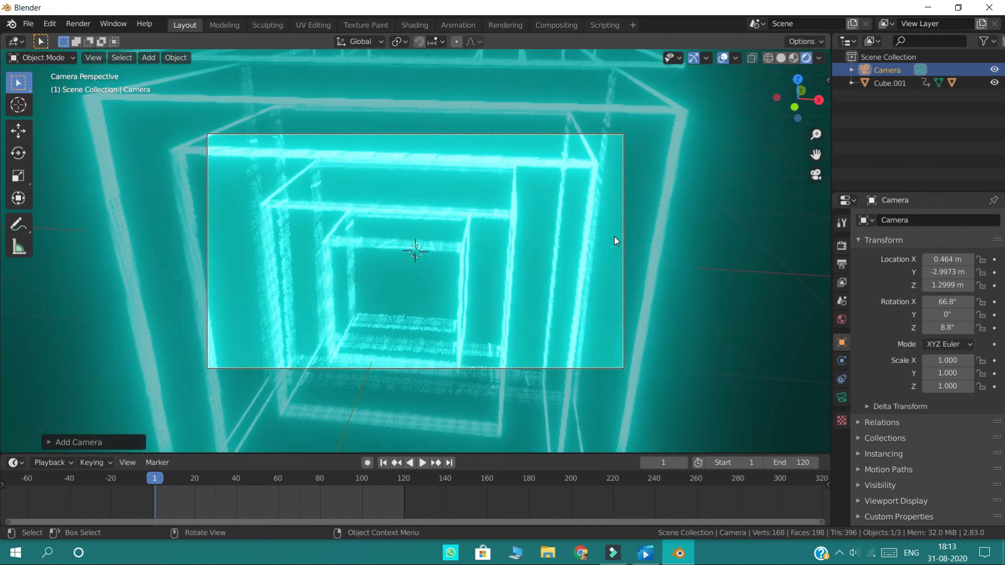
scroll(614, 236, "down", 3)
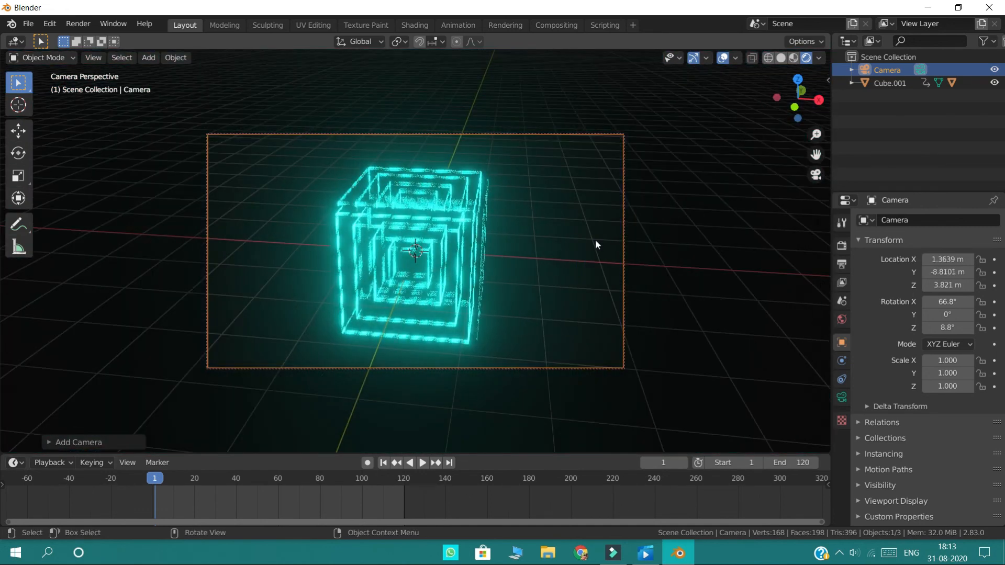
Step: Play the animation through the camera view to check the spinning cube's framing
key("space")
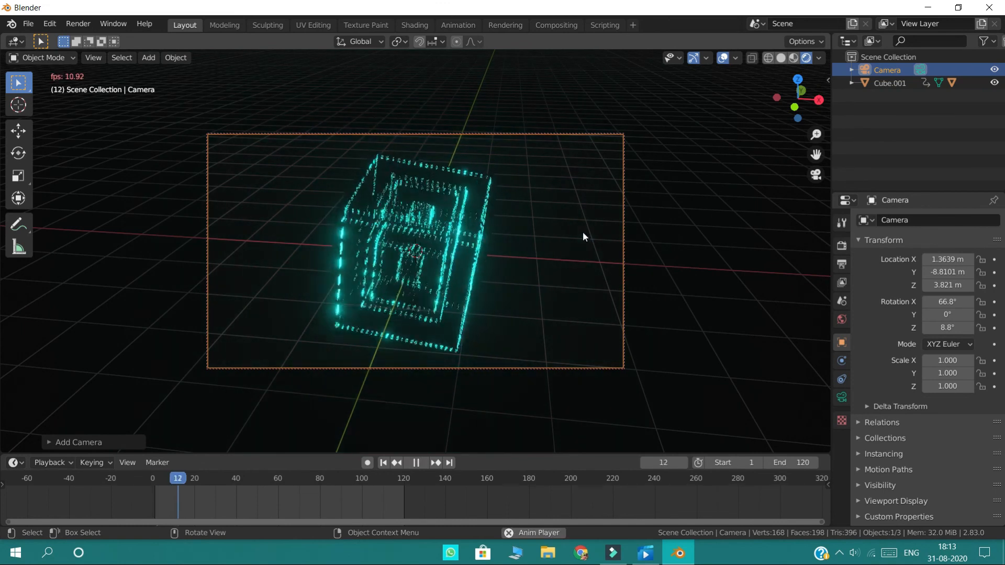